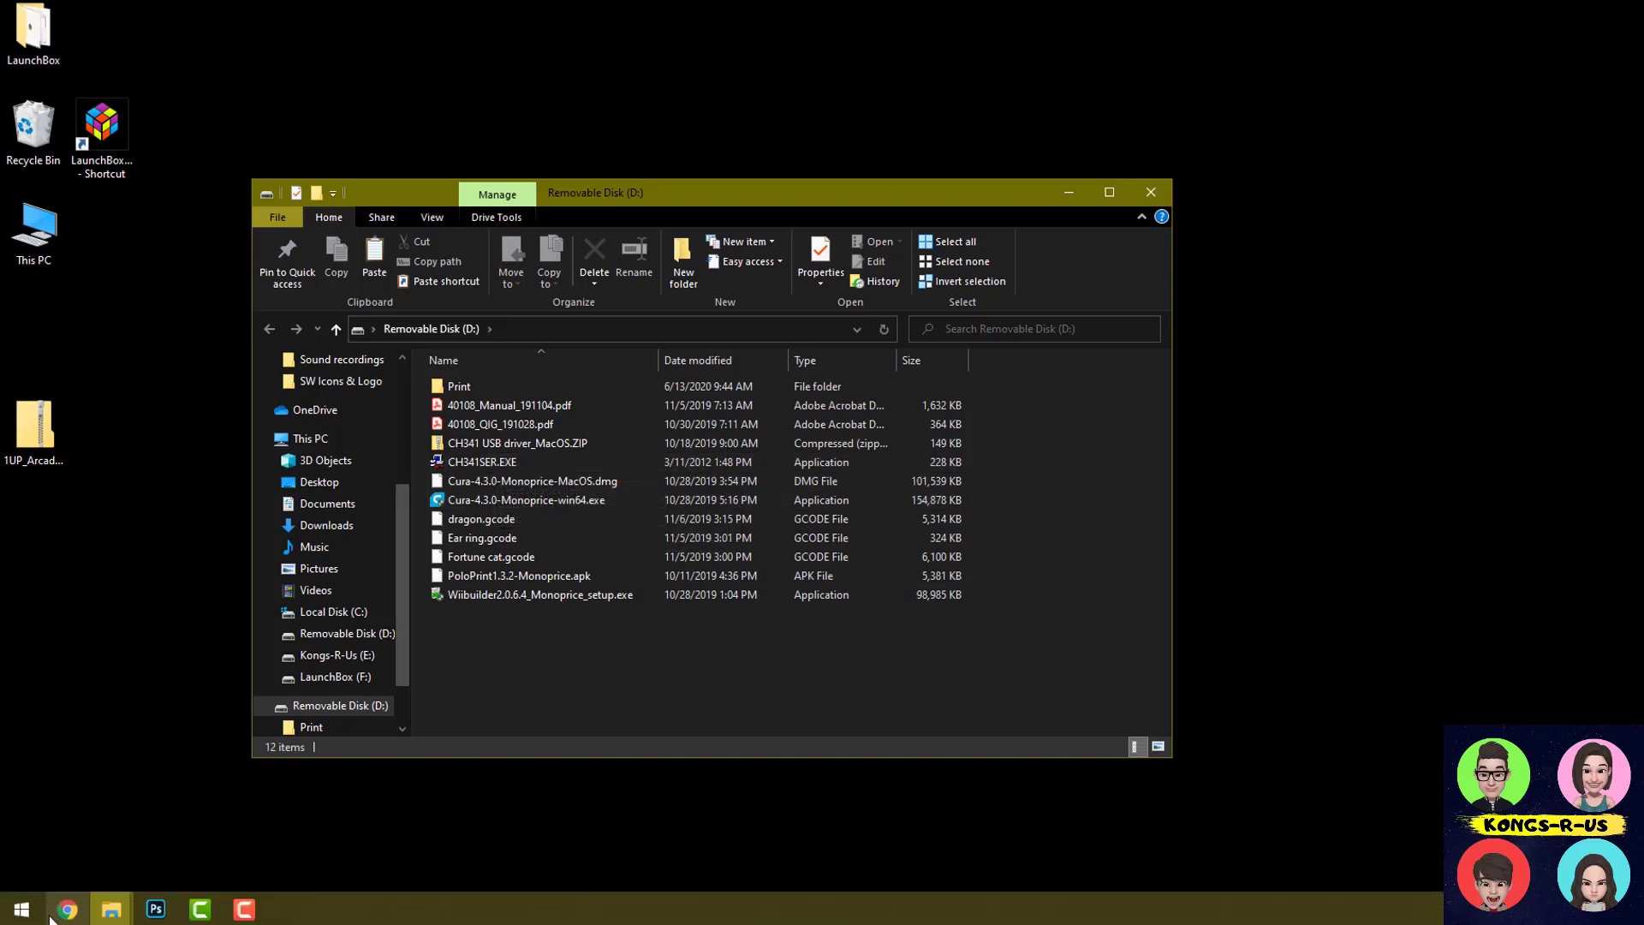
Switch to Chrome and search Thingiverse for "arcade 1up"
click(66, 907)
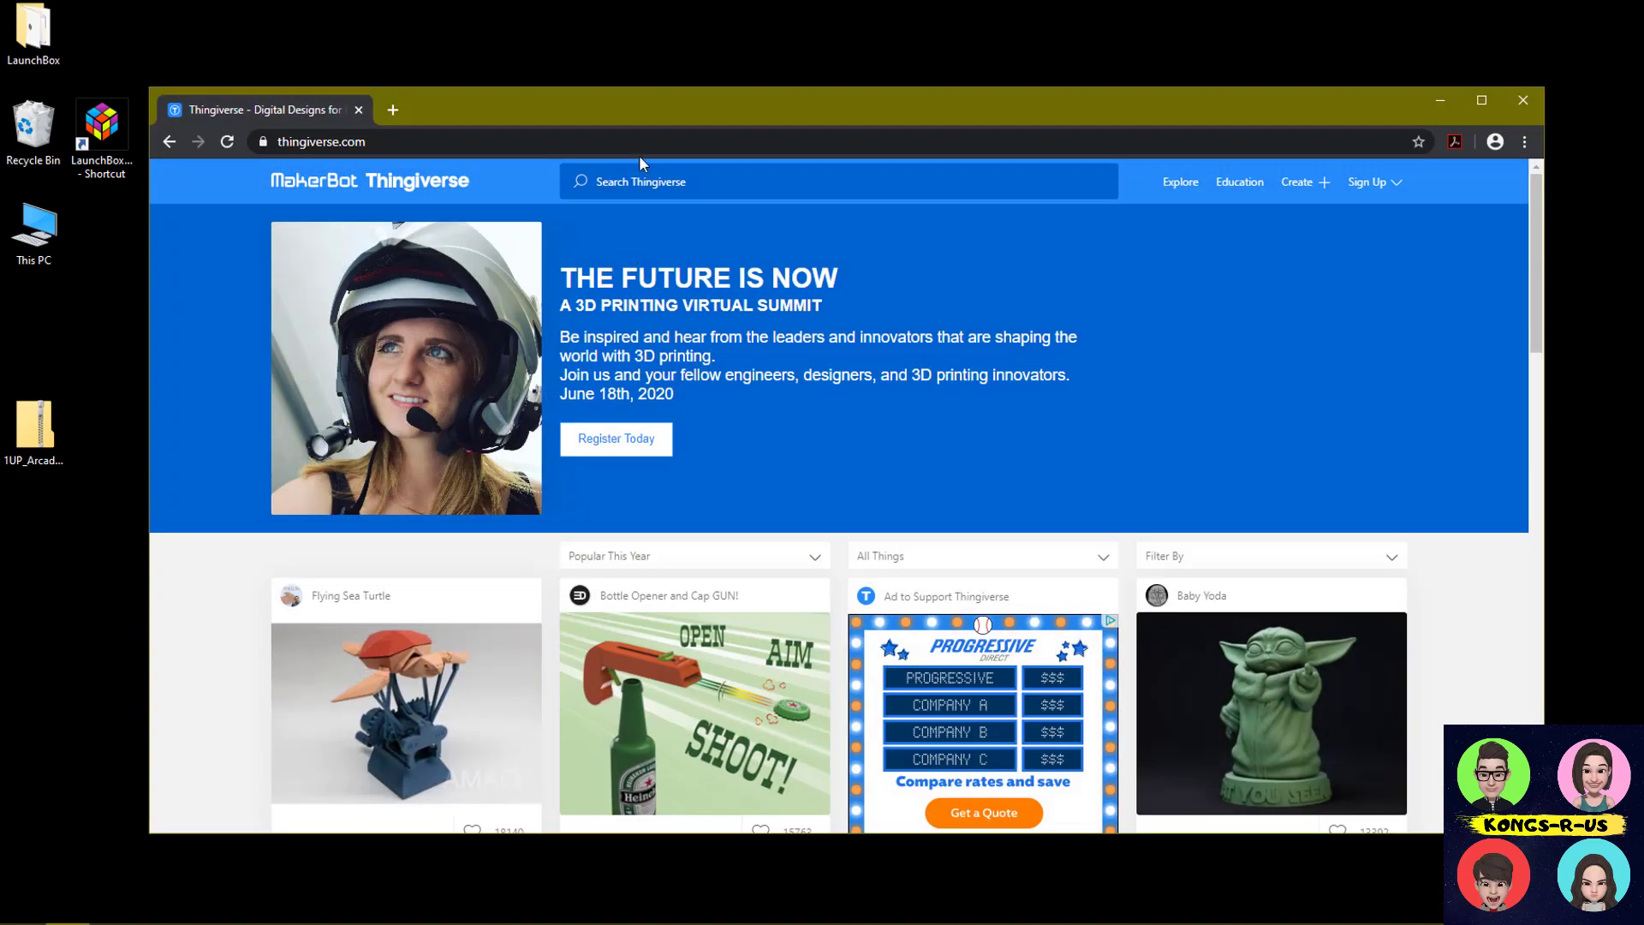
click(700, 183)
scroll(694, 340, down, 4)
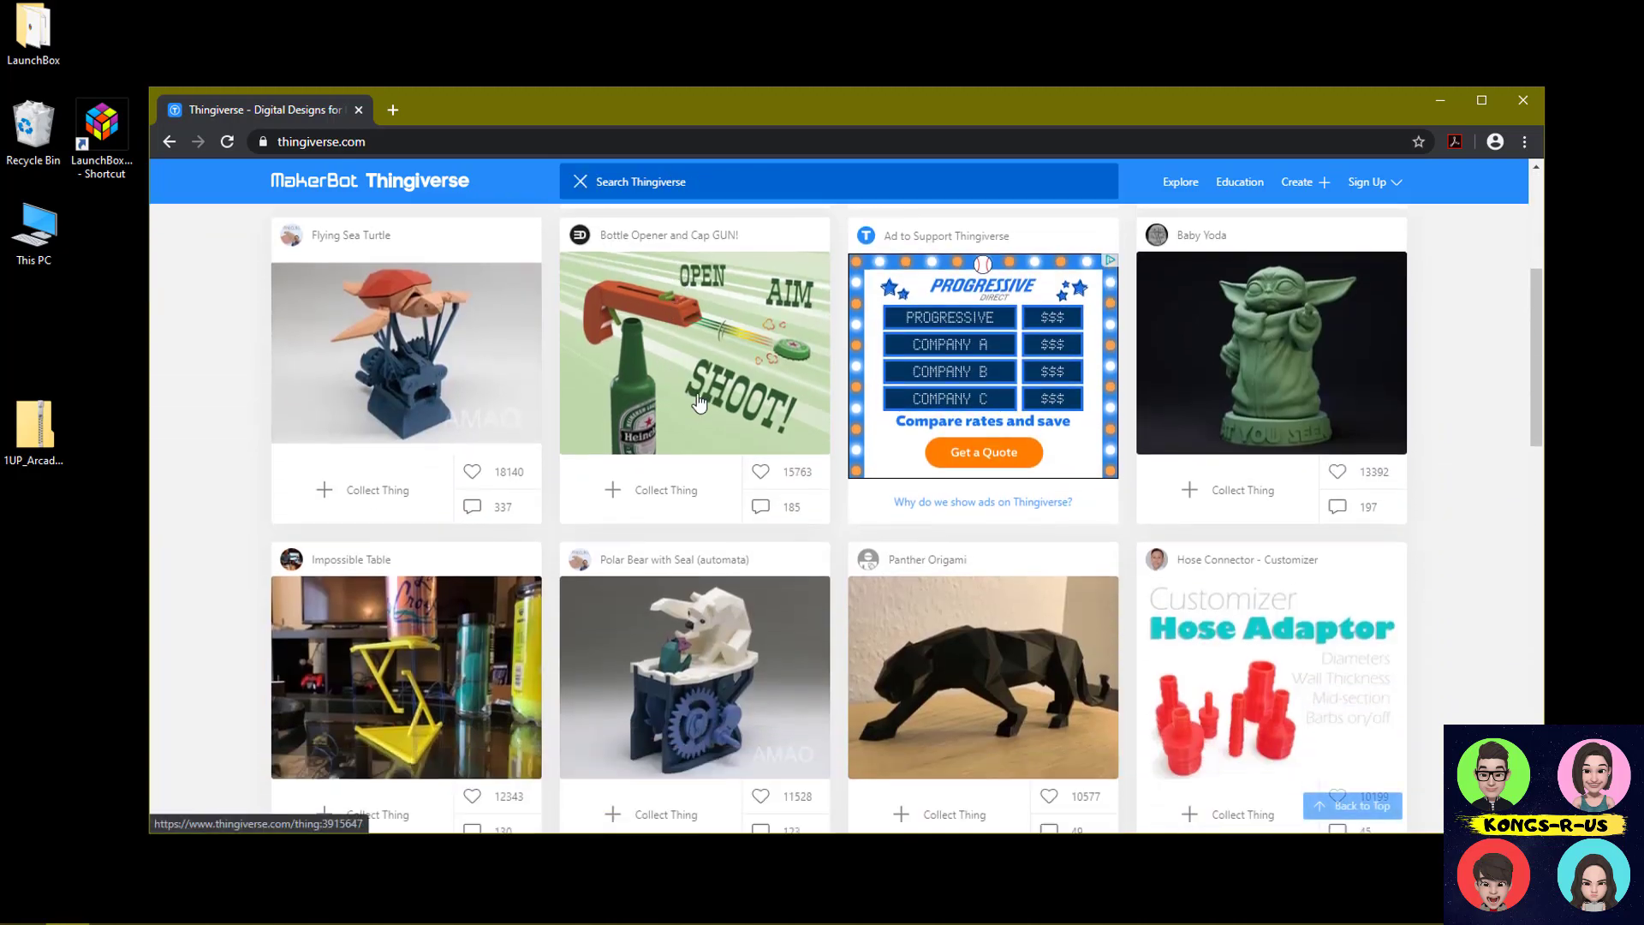
scroll(699, 427, up, 4)
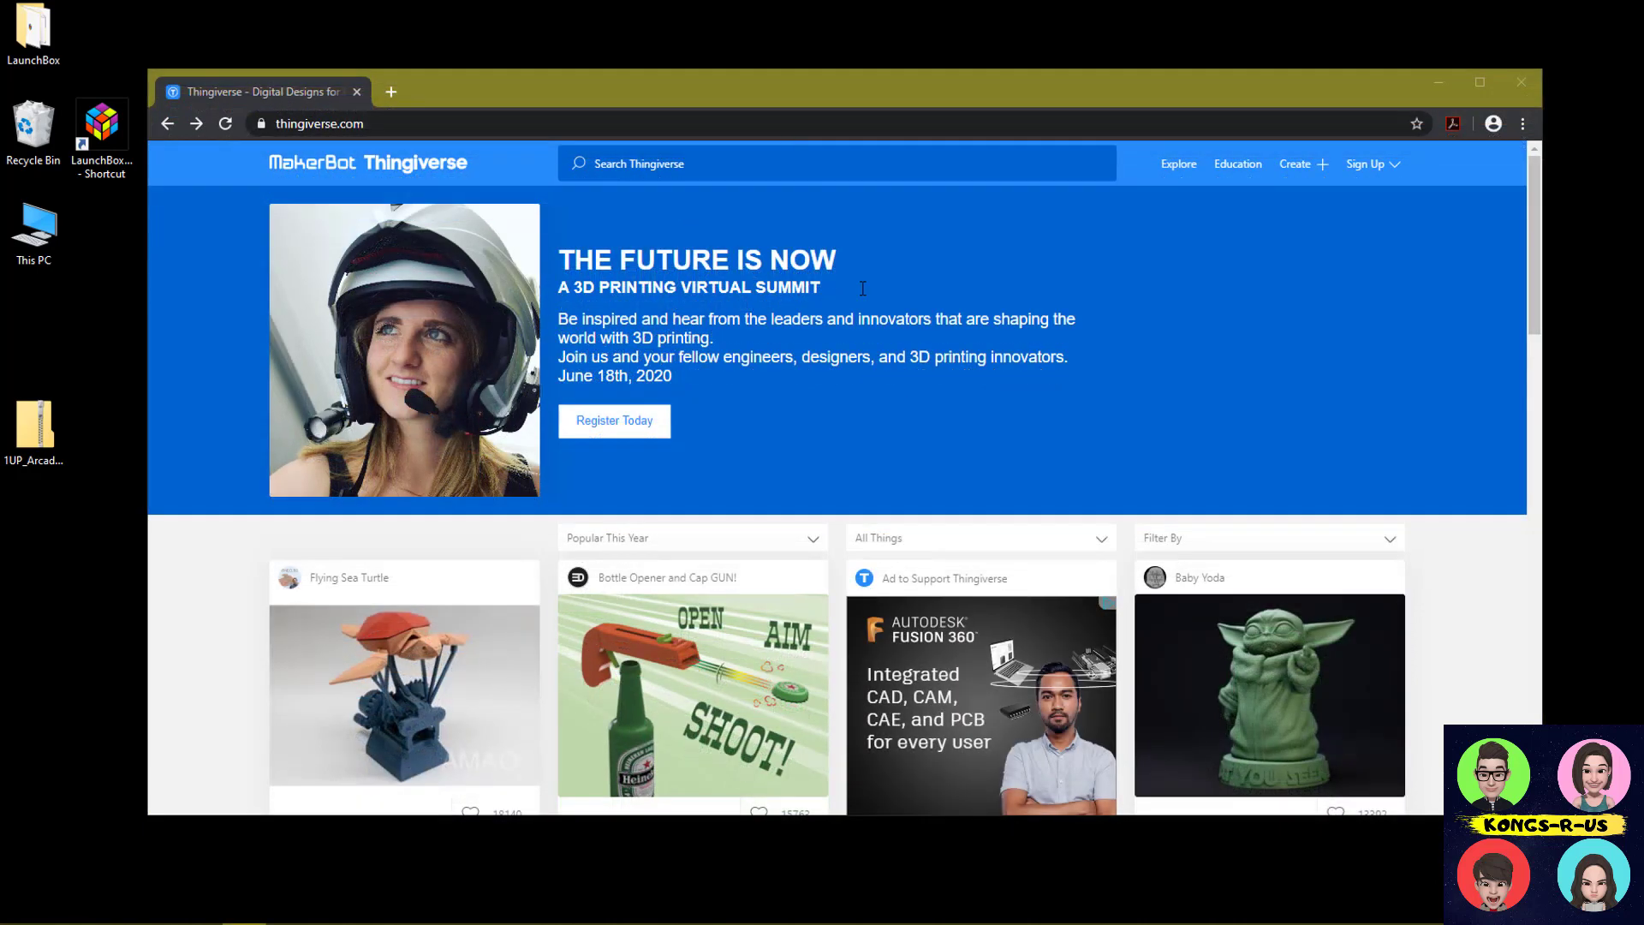
click(754, 166)
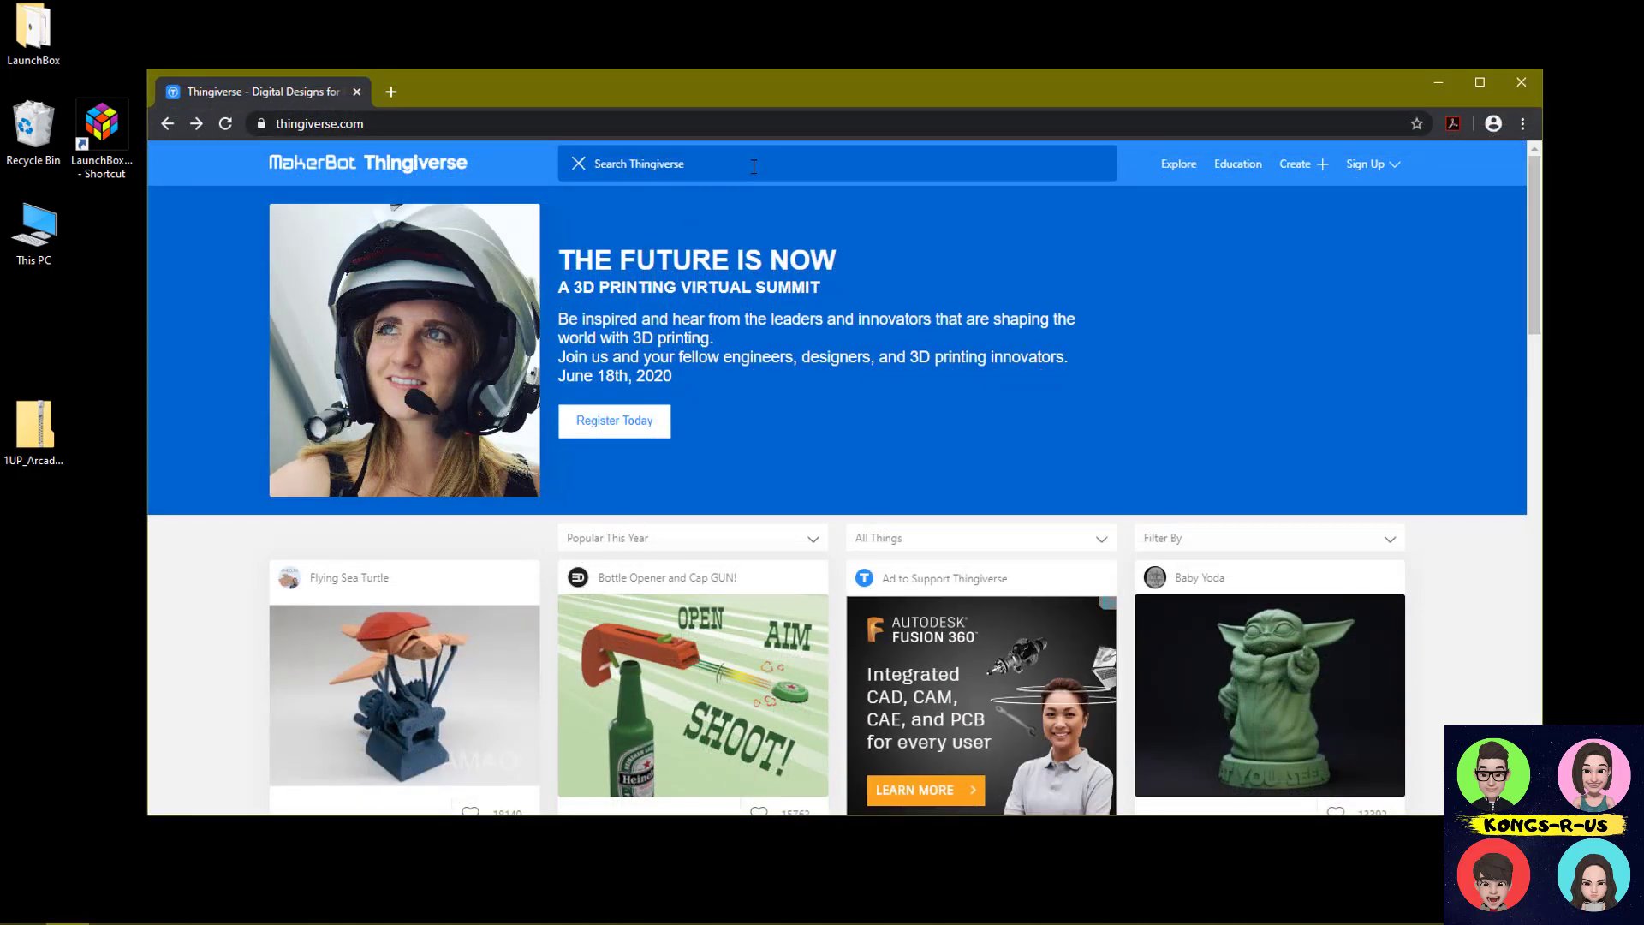
text(arcade 1up)
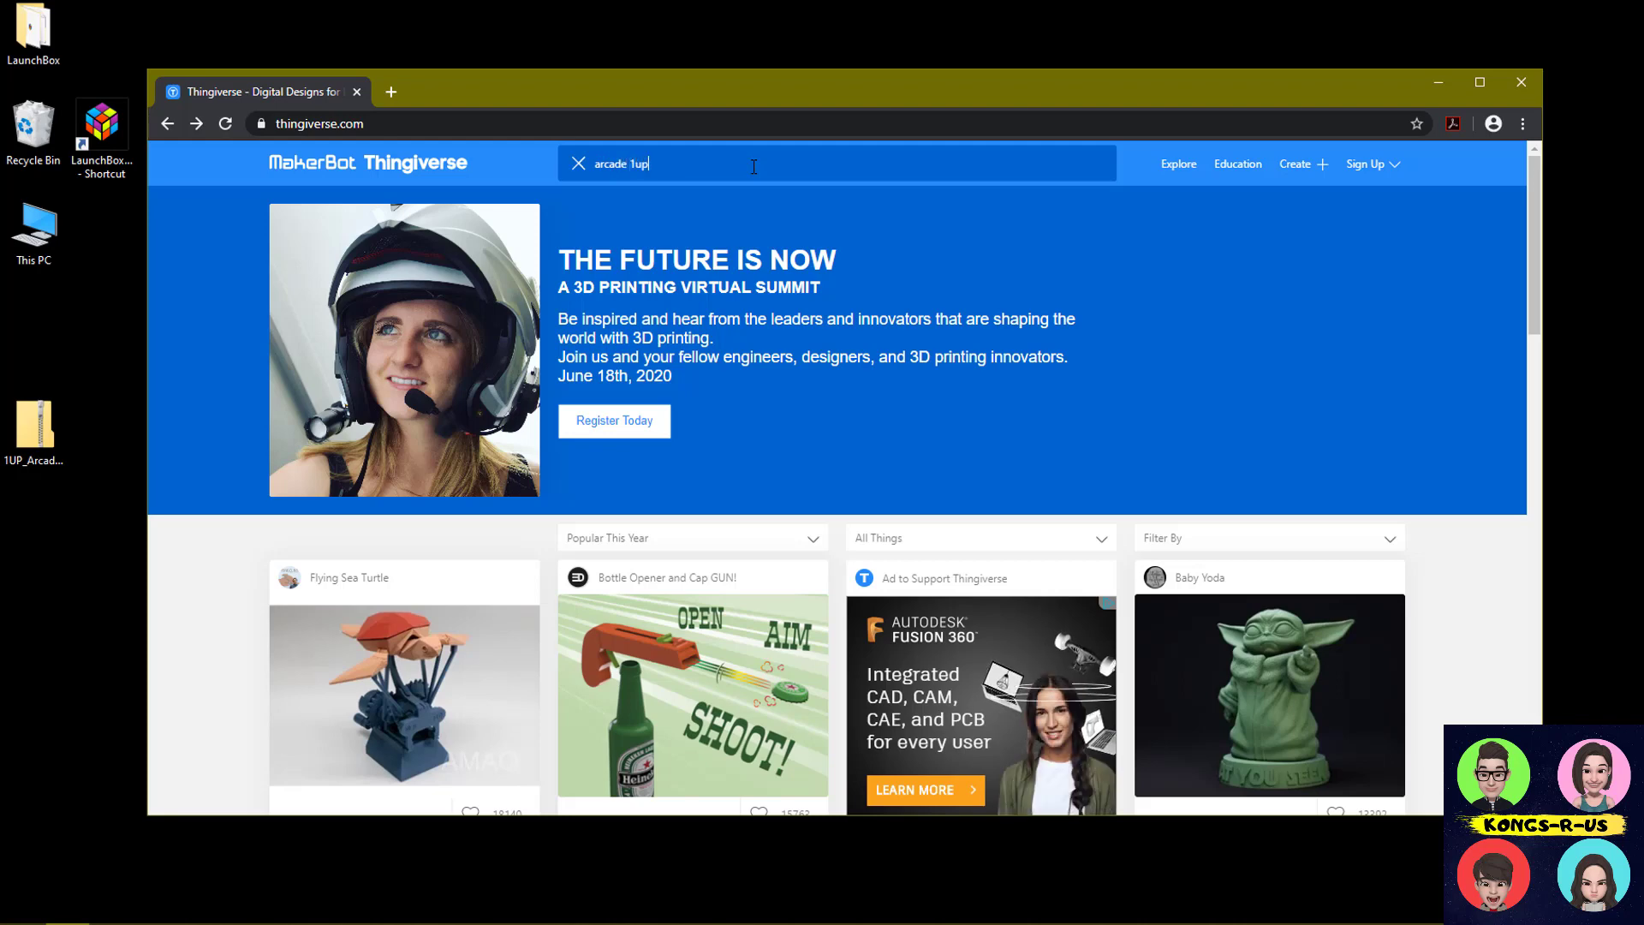
key(Return)
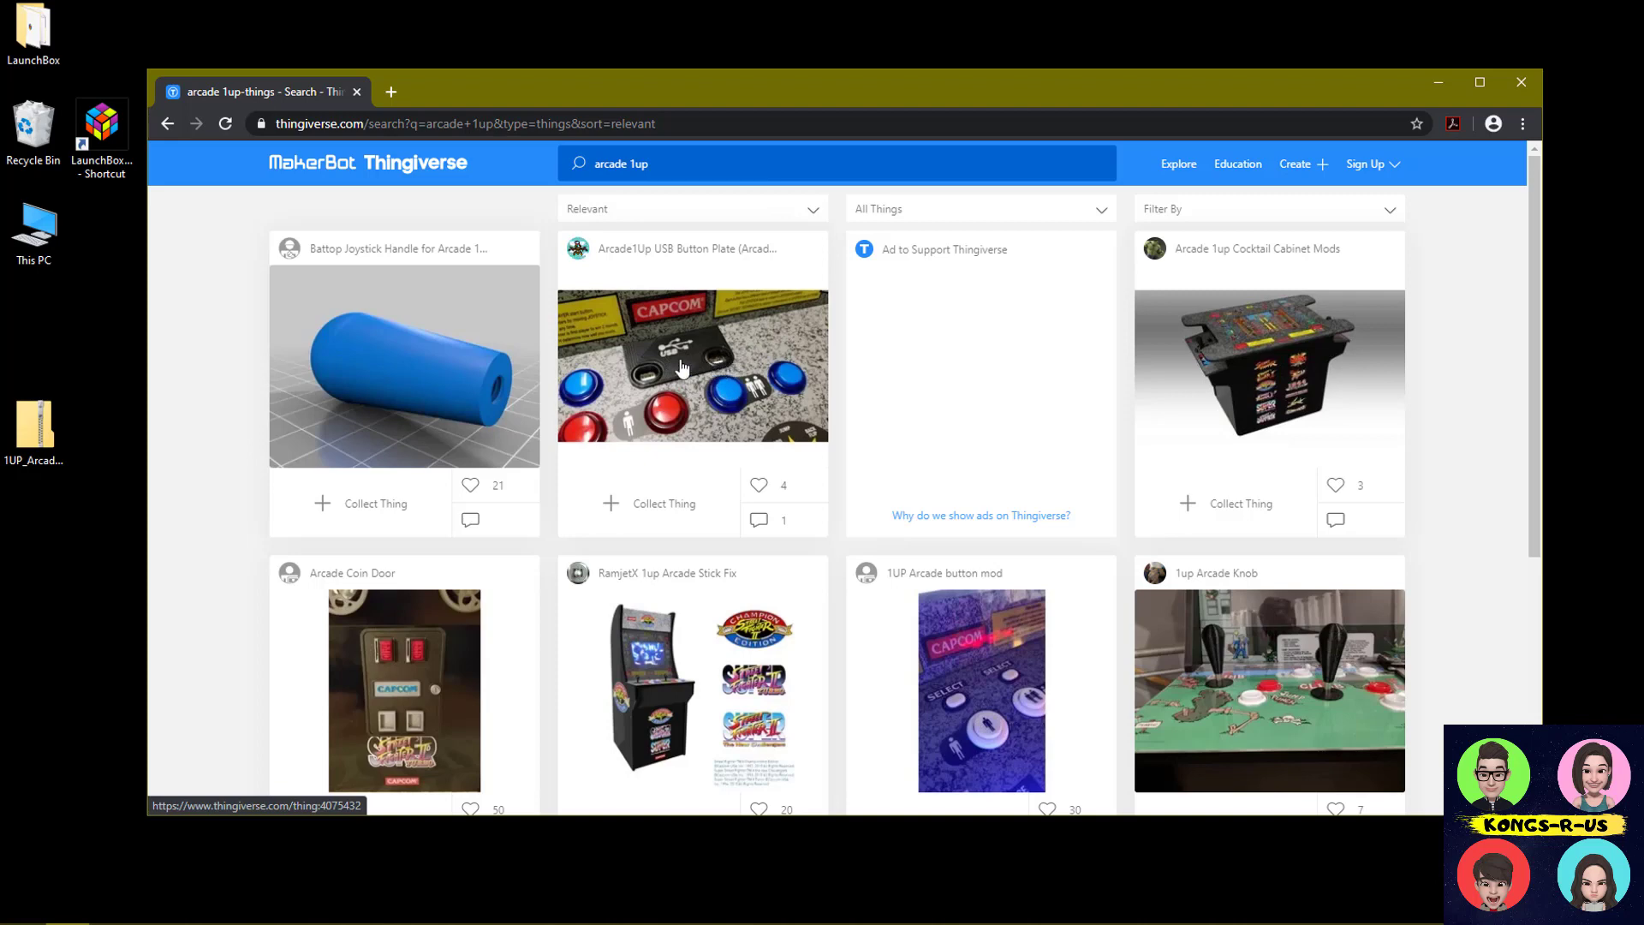
Find the 1UP Arcade button mod among the search results and open it
scroll(759, 381, down, 2)
scroll(762, 387, down, 2)
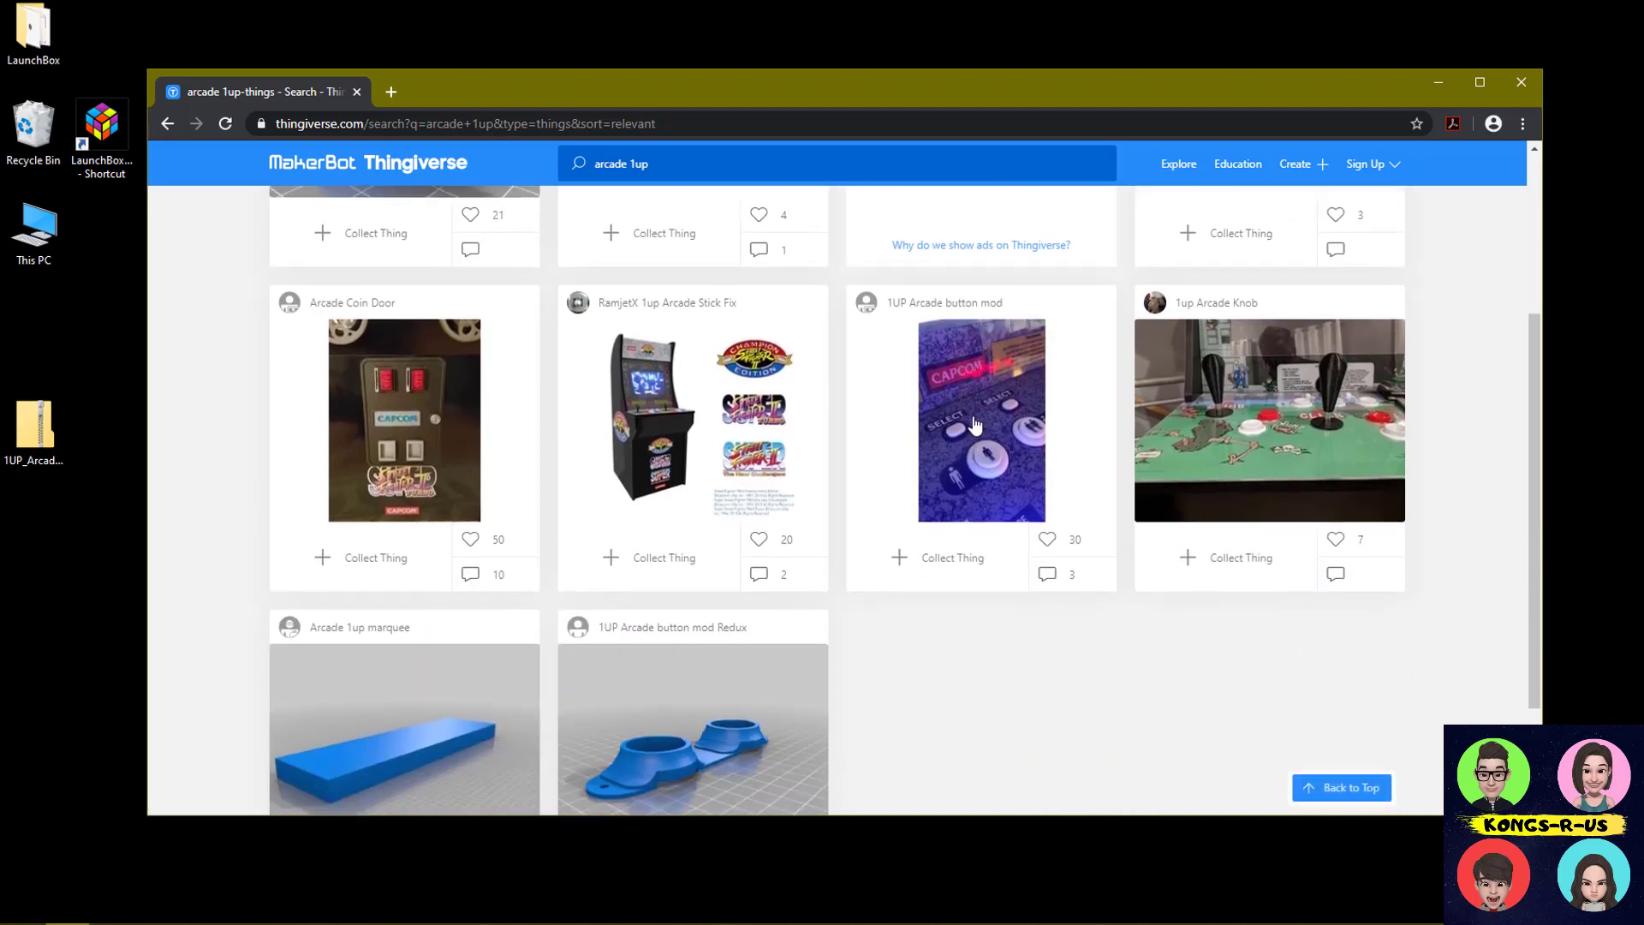
click(870, 303)
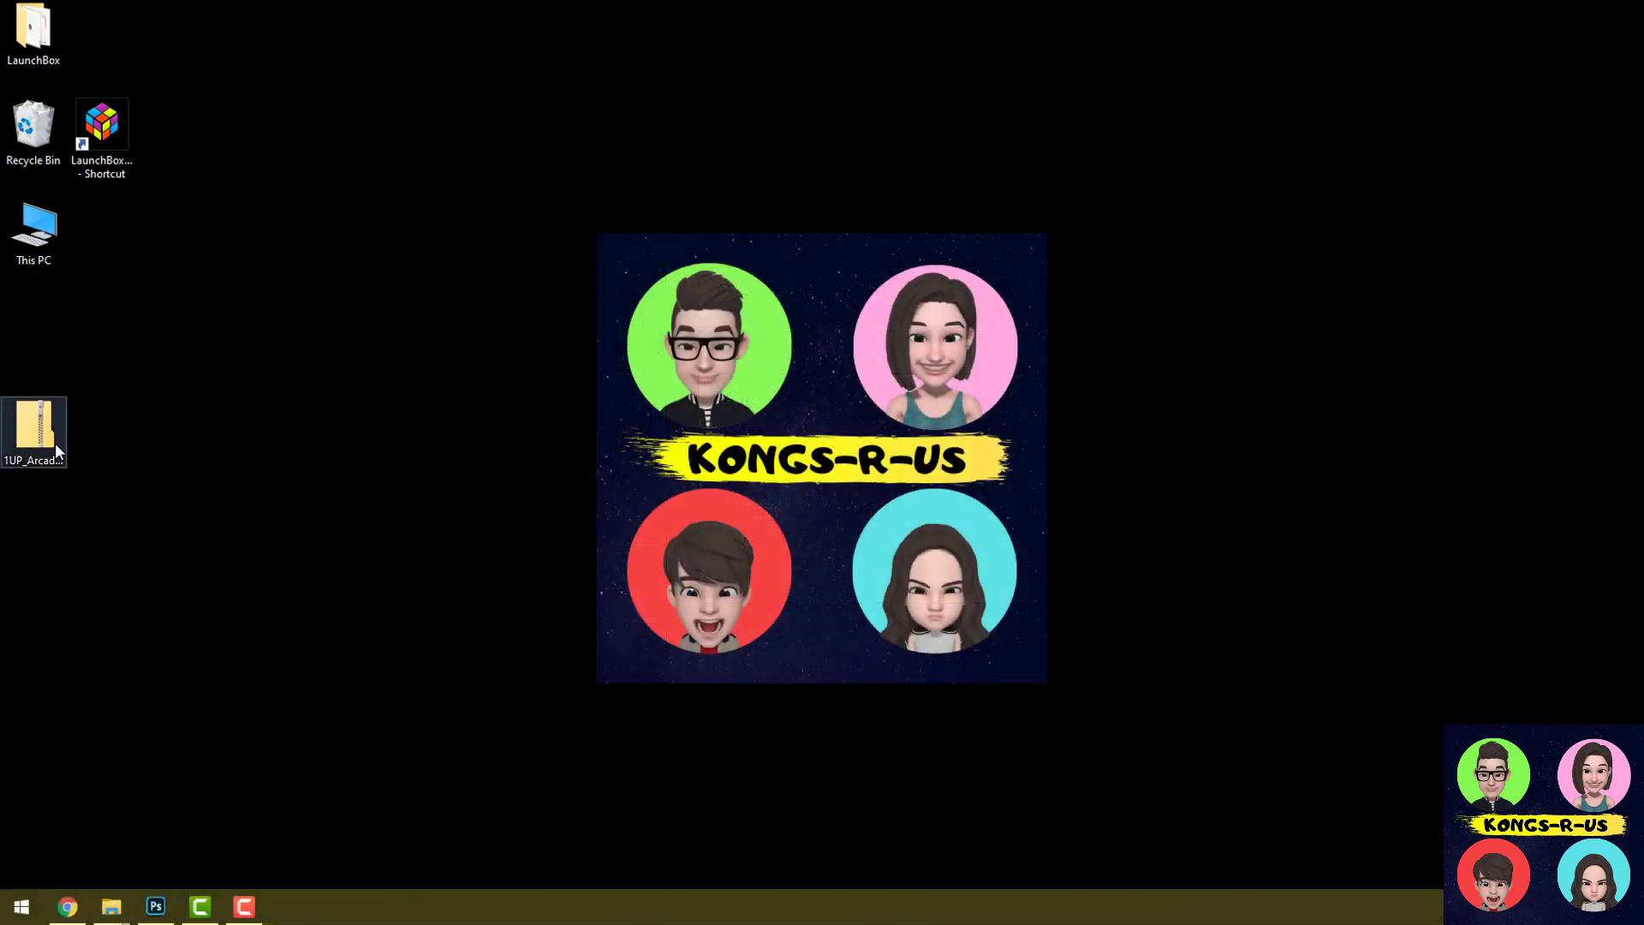
Extract the 1UP_Arcade_button_mod.zip archive on the desktop with 7-Zip
click(42, 444)
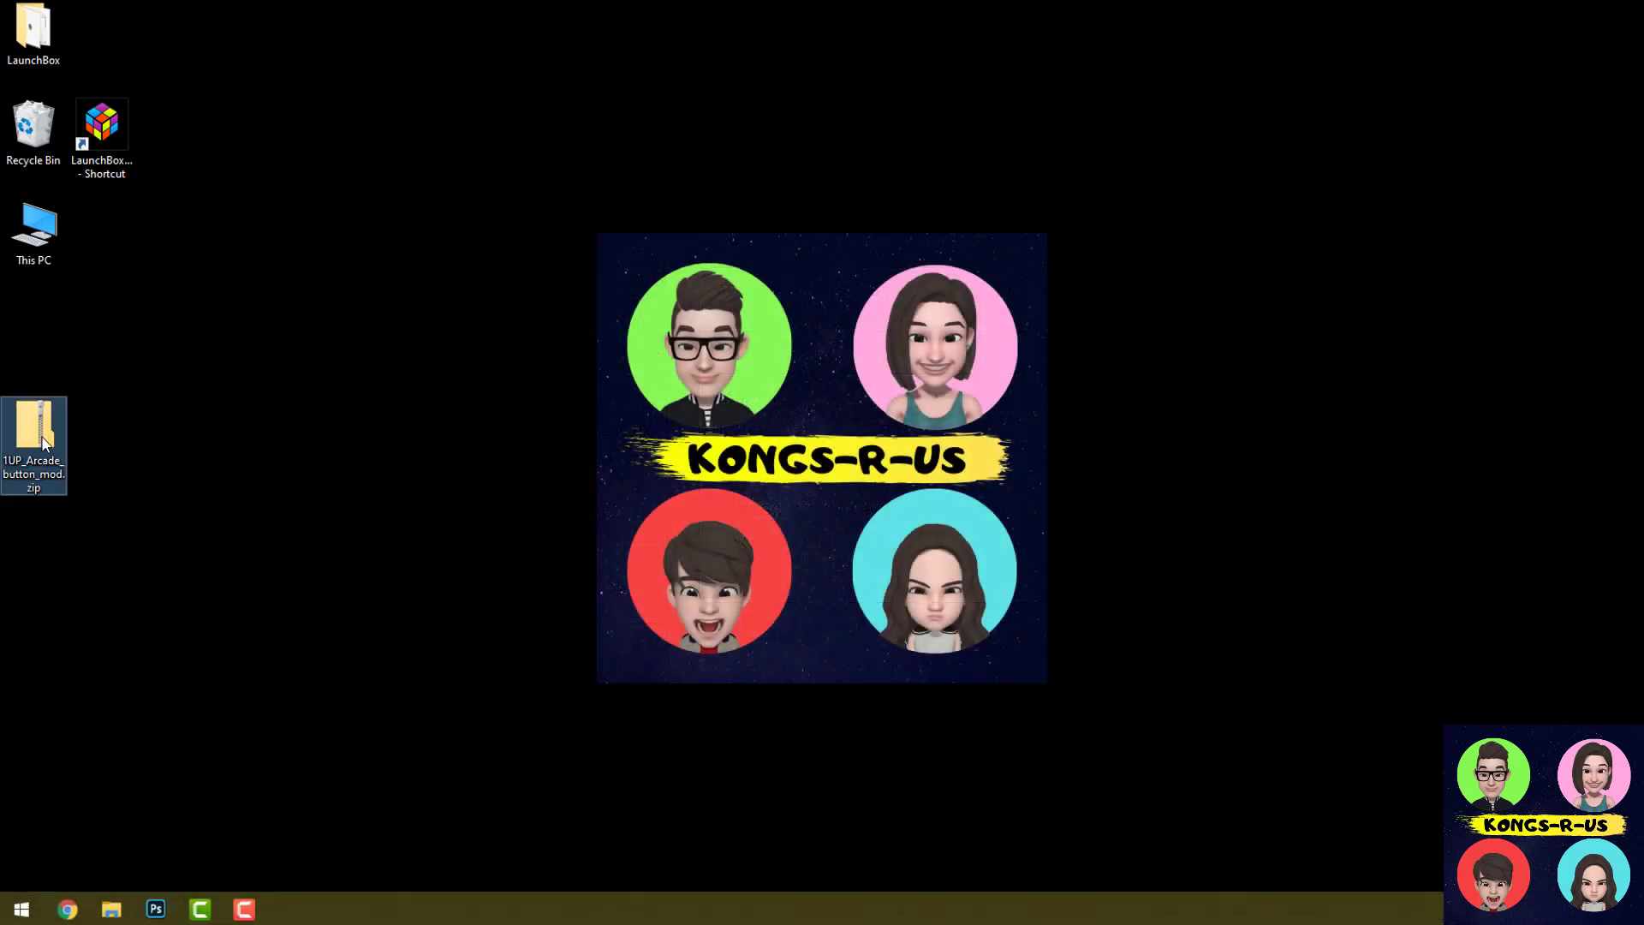
right_click(43, 444)
mouse_move(180, 498)
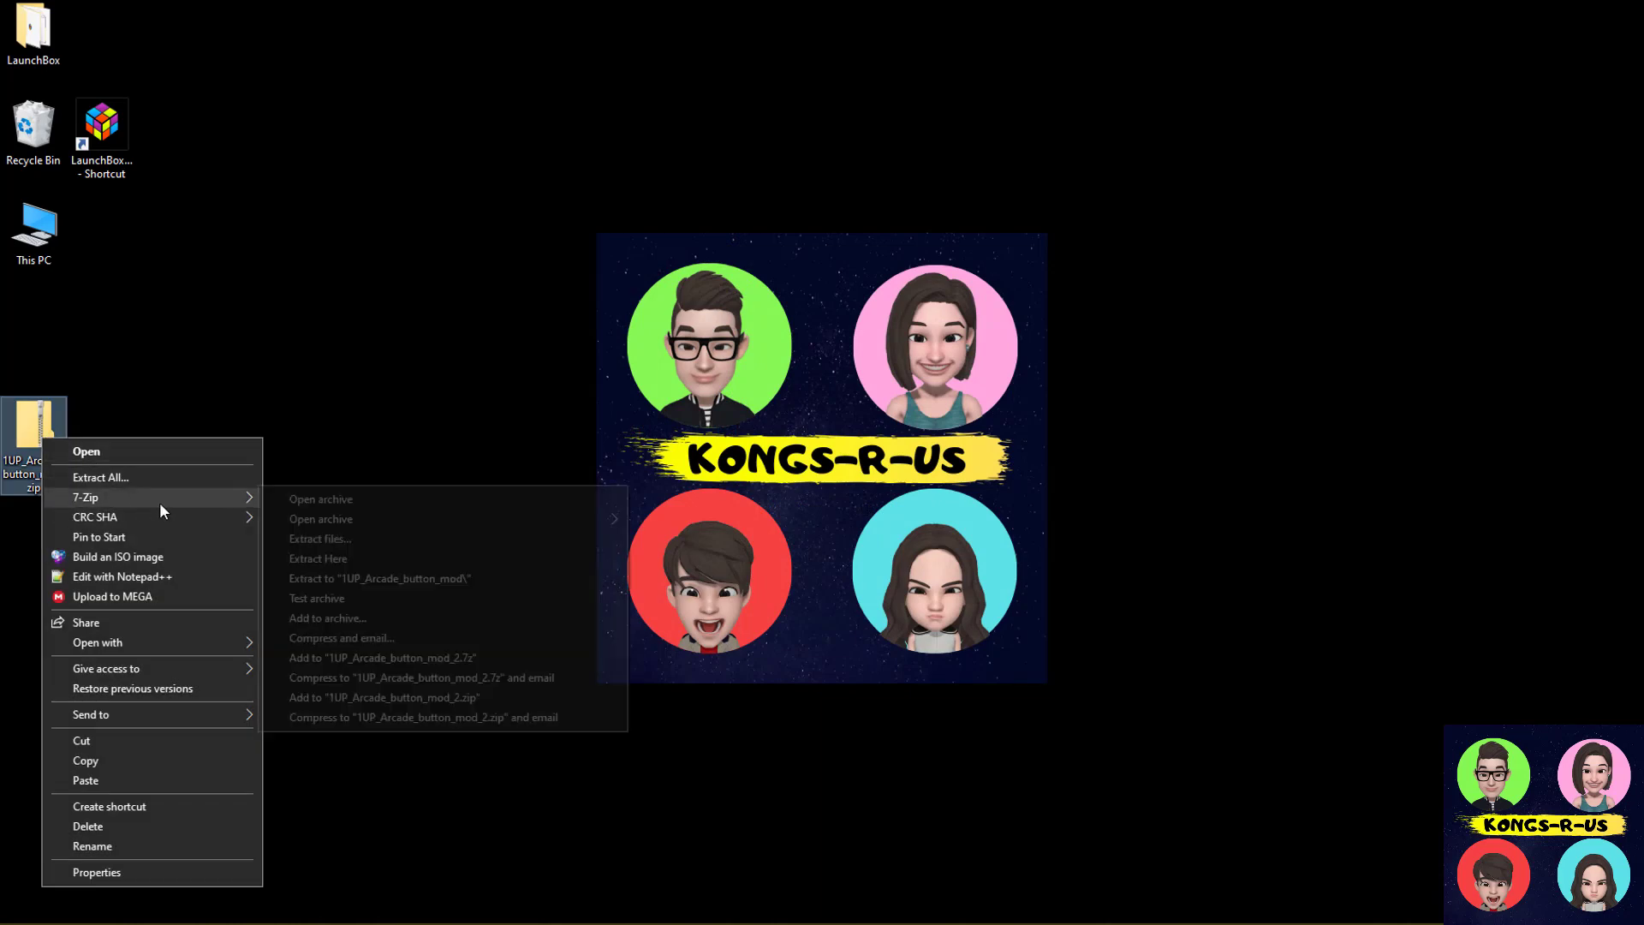
click(491, 538)
click(809, 582)
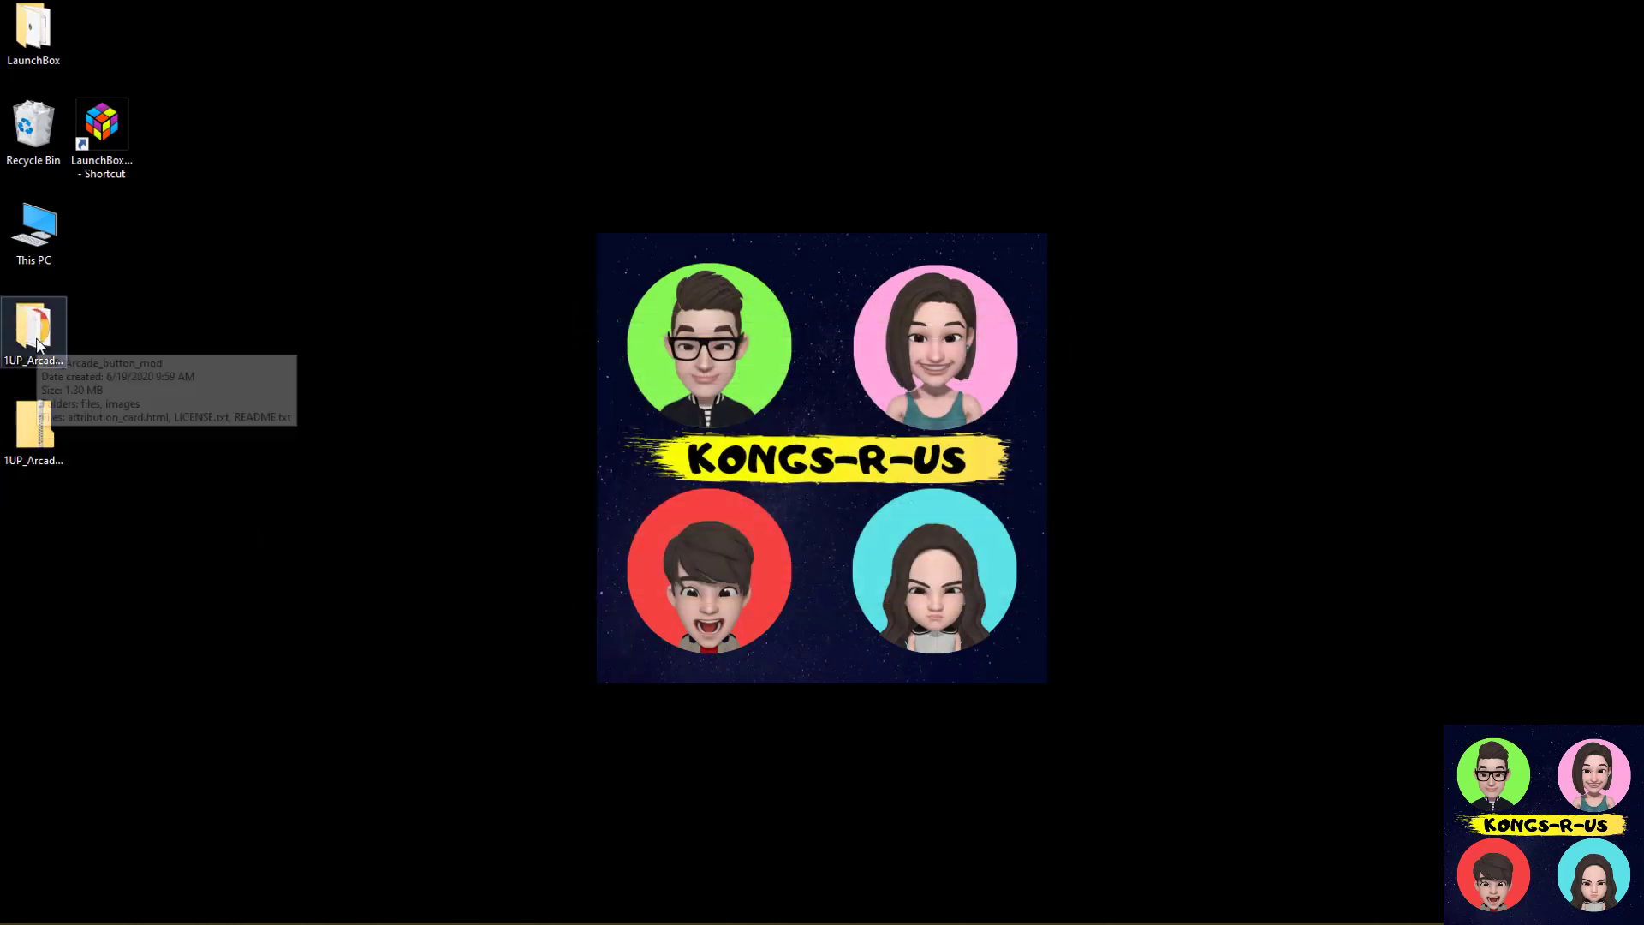
View the images in the extracted 1UP_Arcade_button_mod folder, and open button_holder.stl from its files folder in Cura
double_click(35, 330)
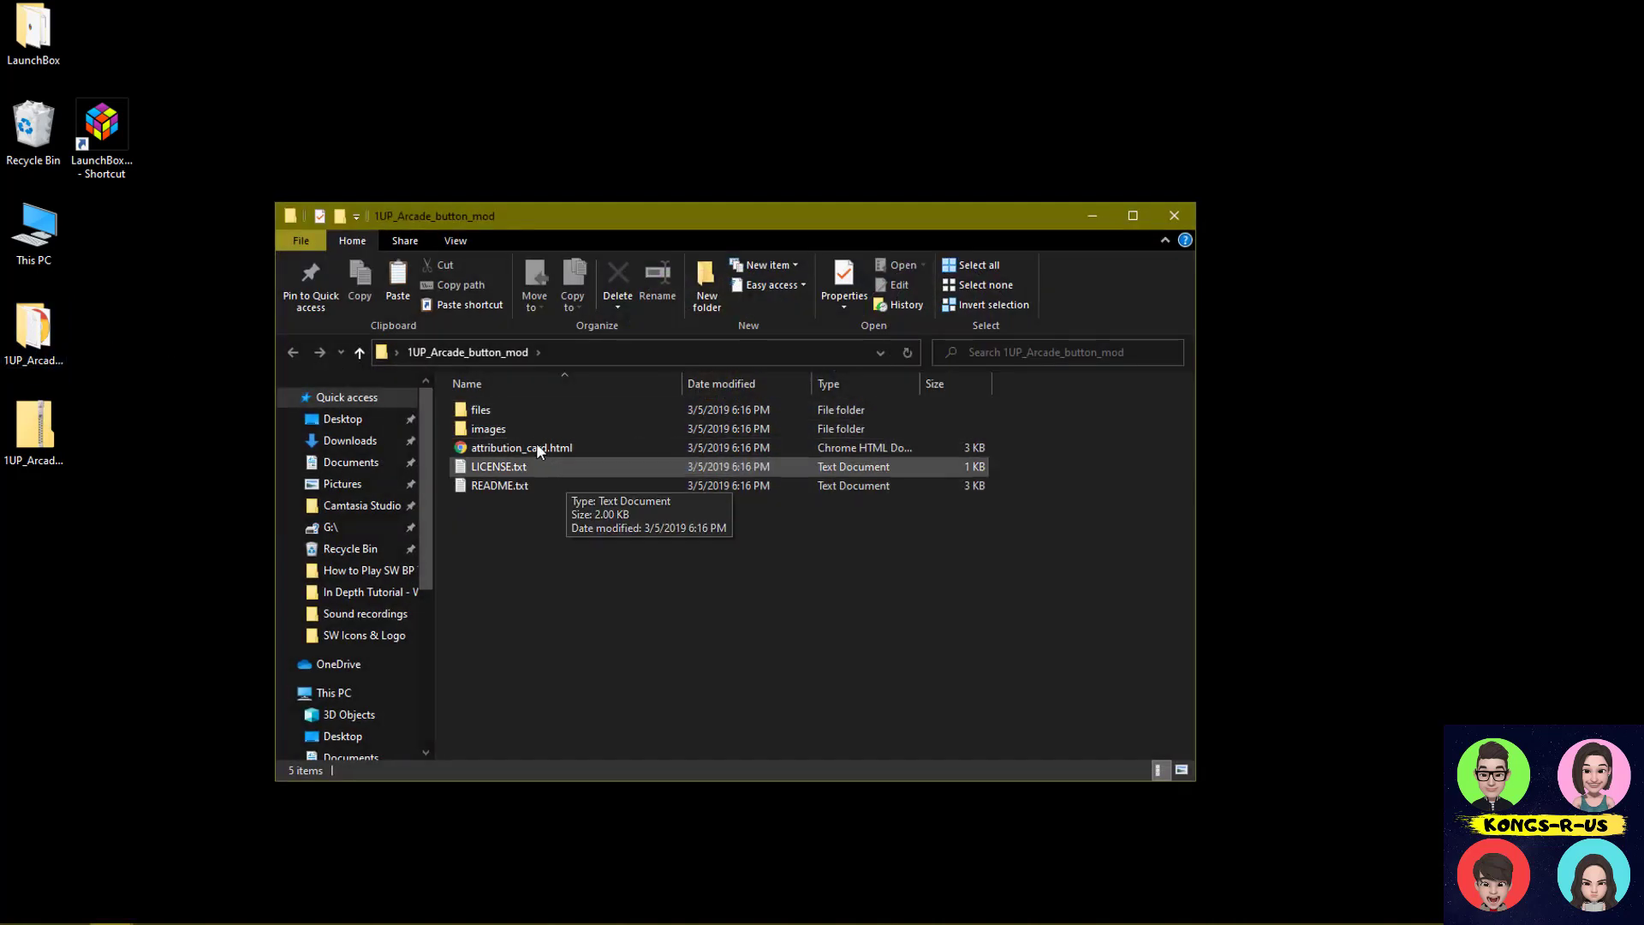
double_click(526, 430)
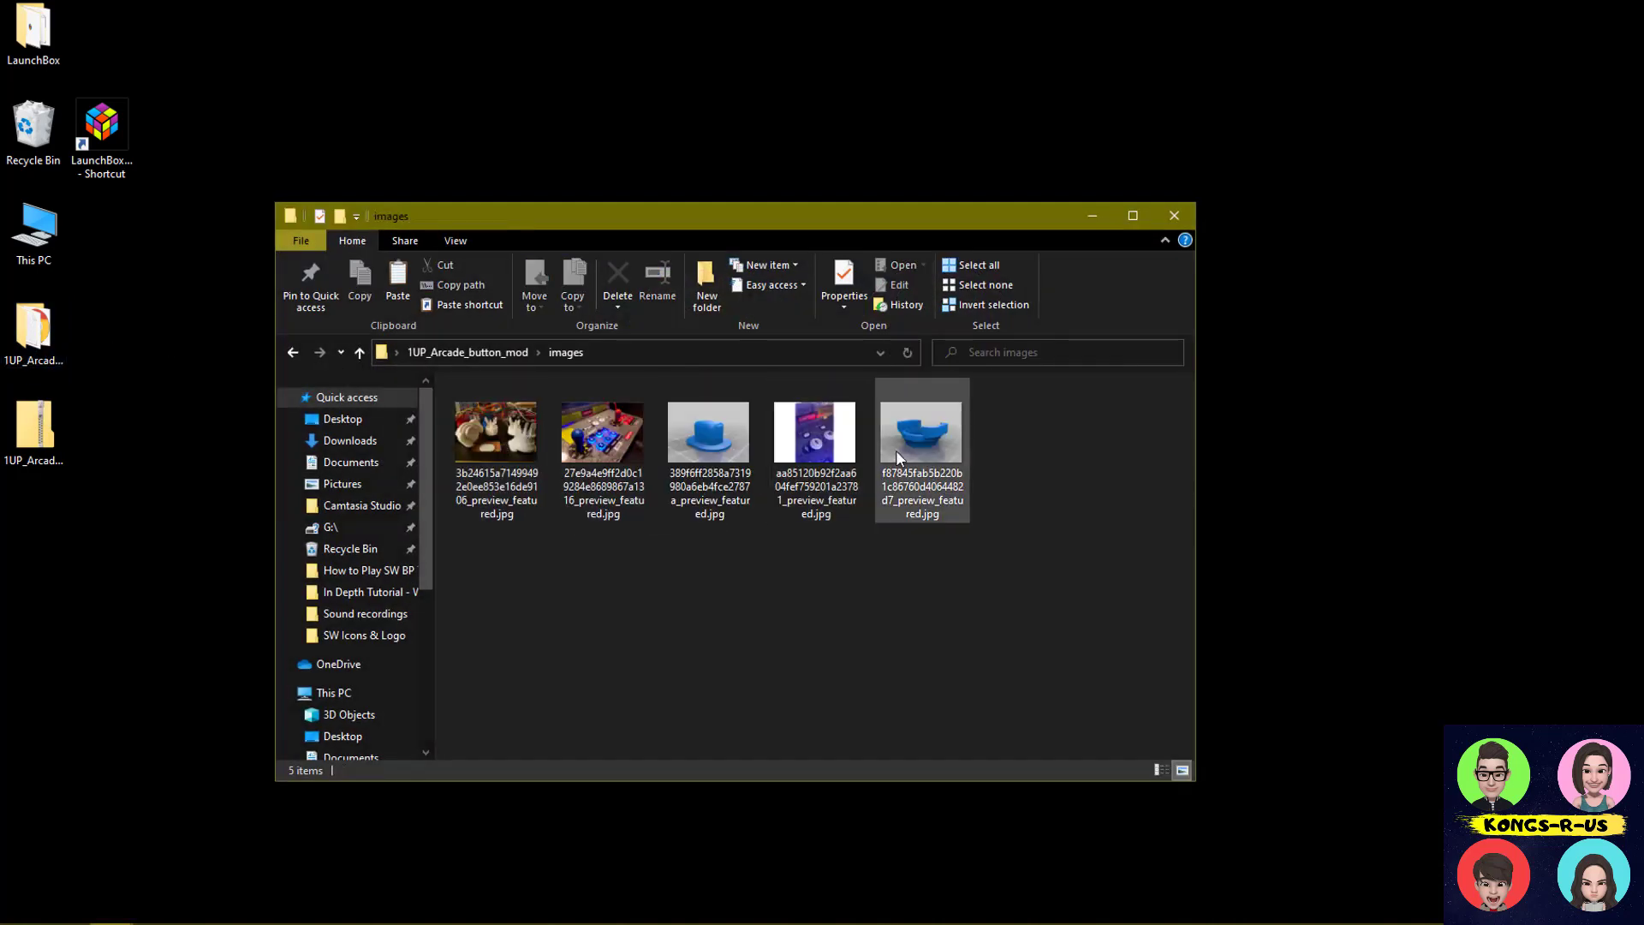
click(293, 352)
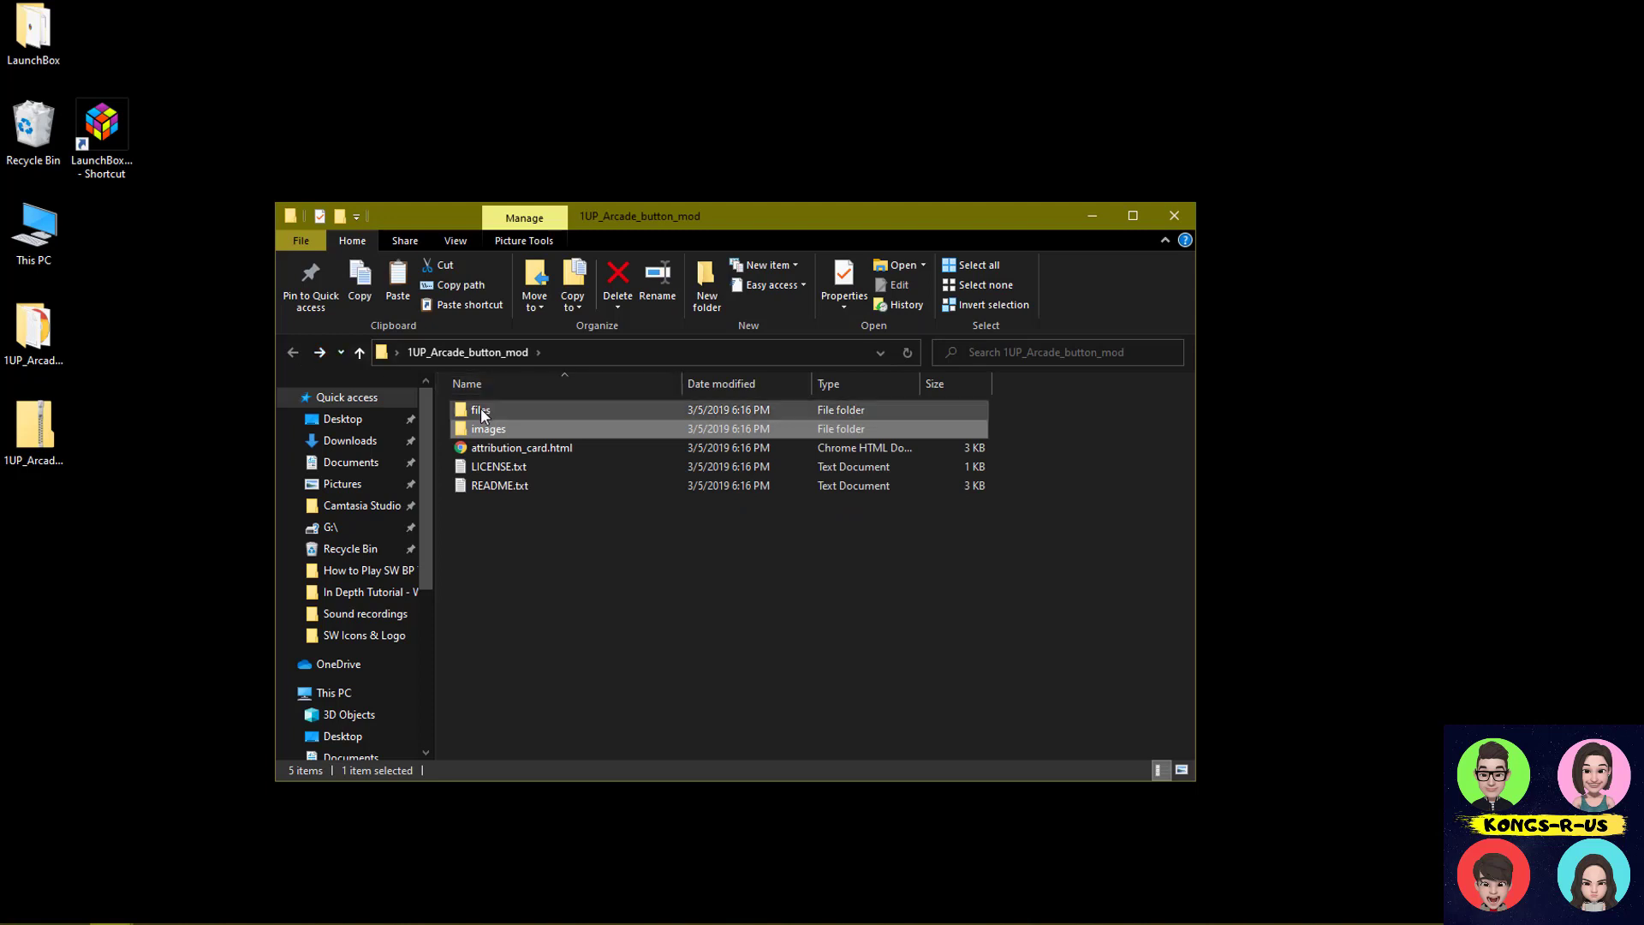
double_click(479, 411)
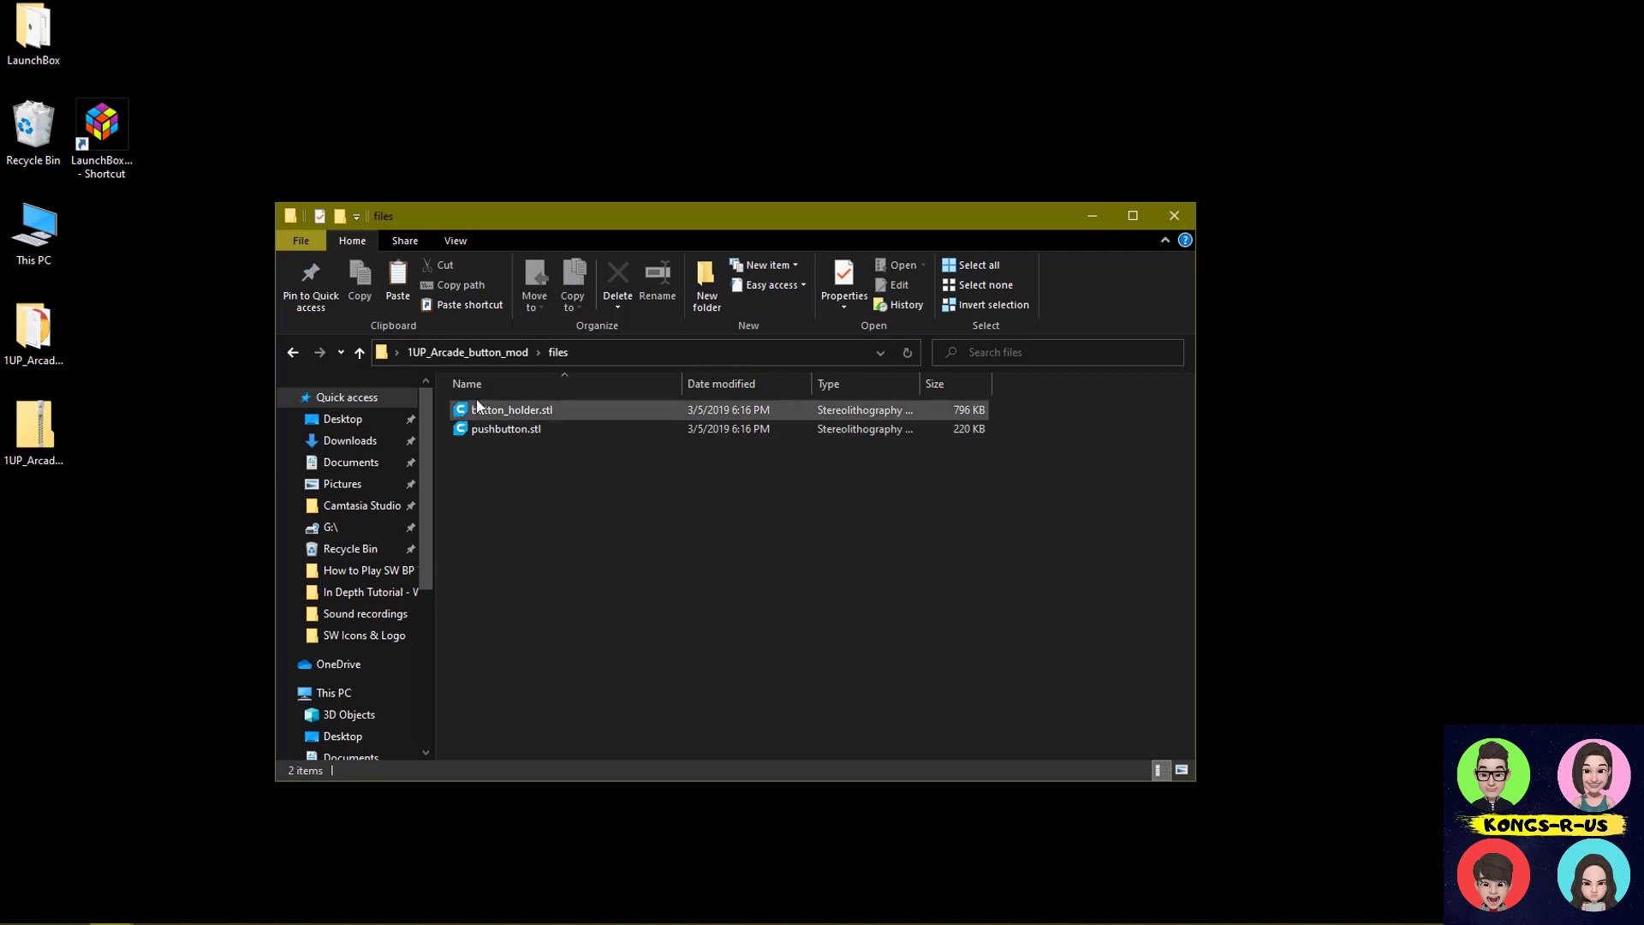
double_click(524, 411)
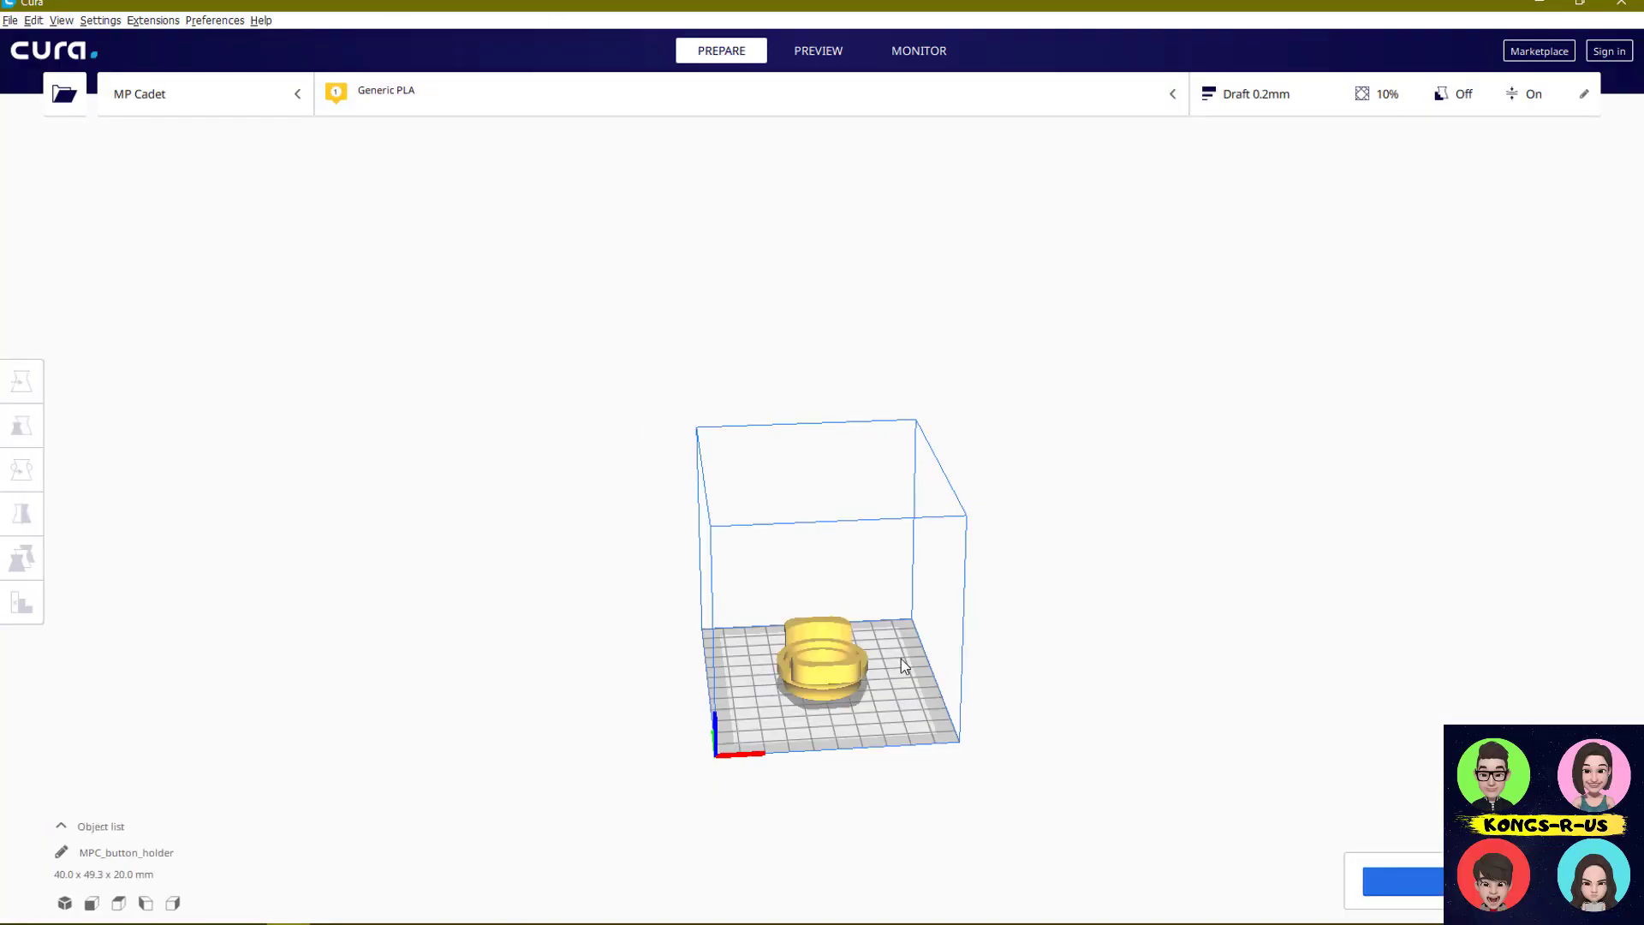
Slice the button holder model and save the result to the removable drive (D:)
right_drag(930, 713, 1271, 775)
click(1473, 881)
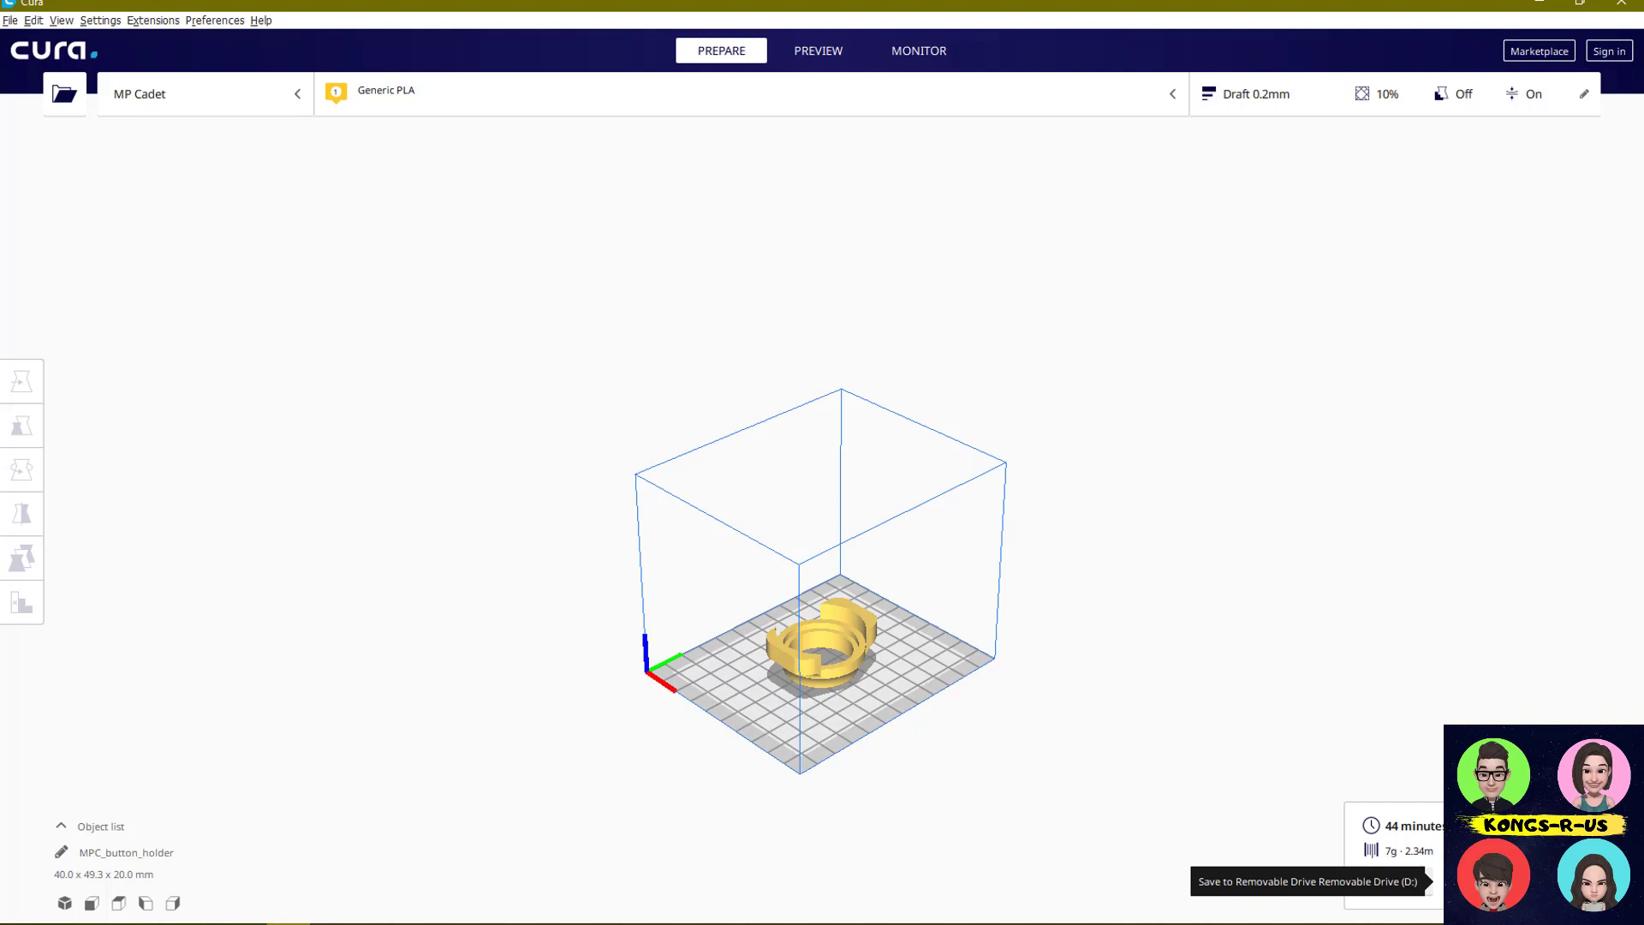
click(1507, 882)
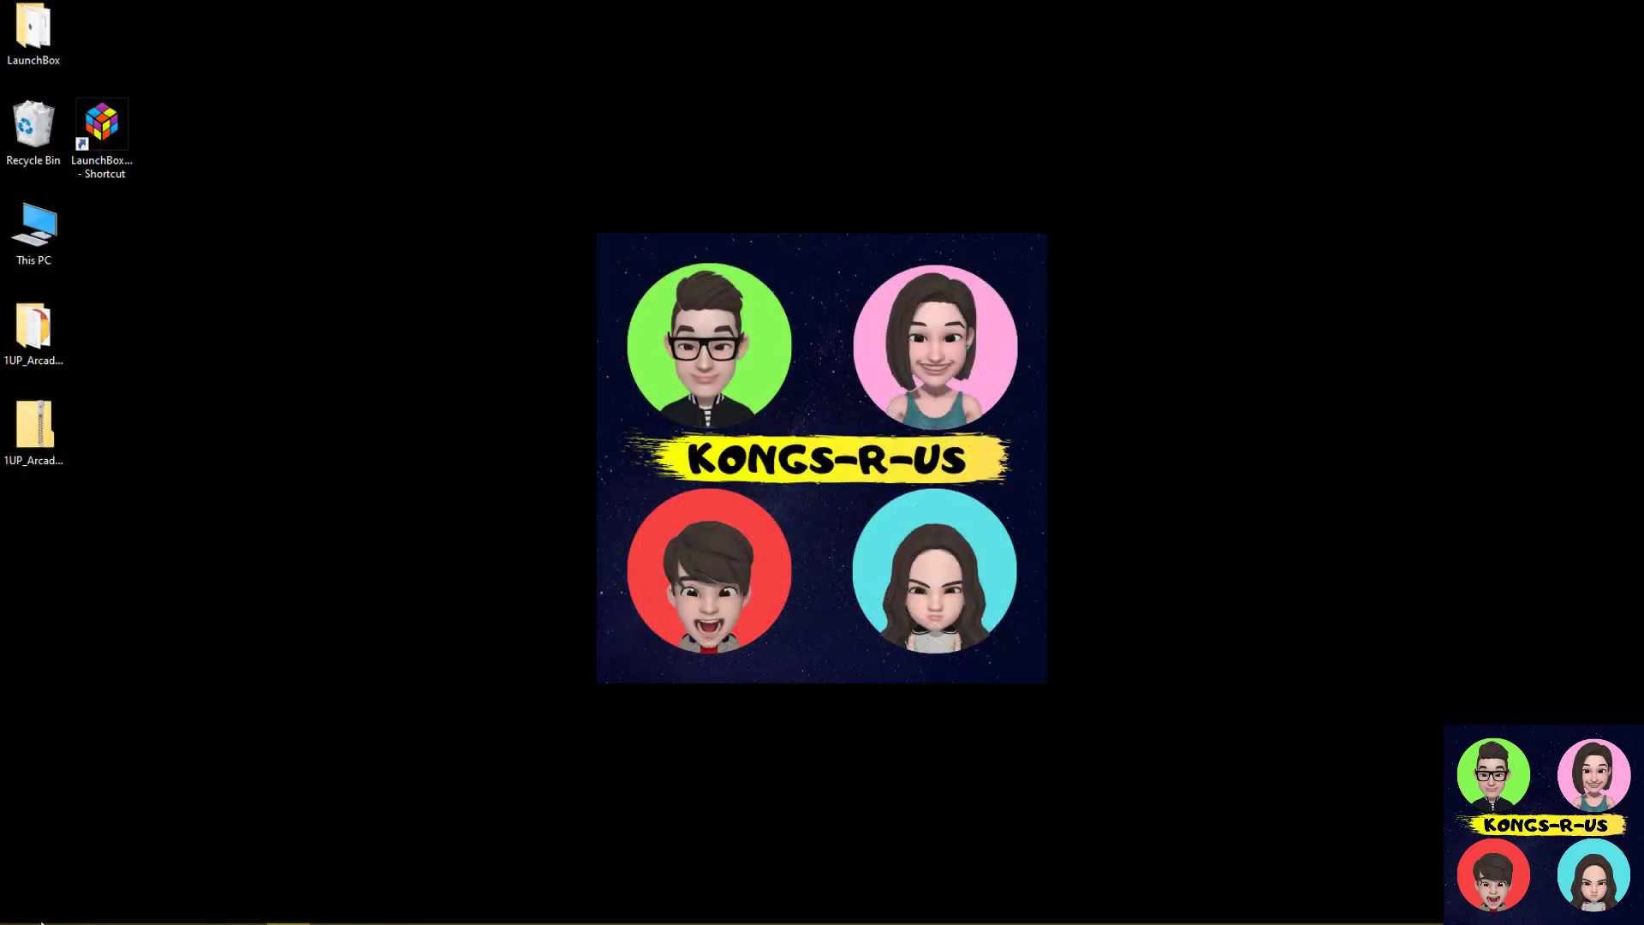
Find Wiibuilder2 on the computer and switch to it
click(22, 906)
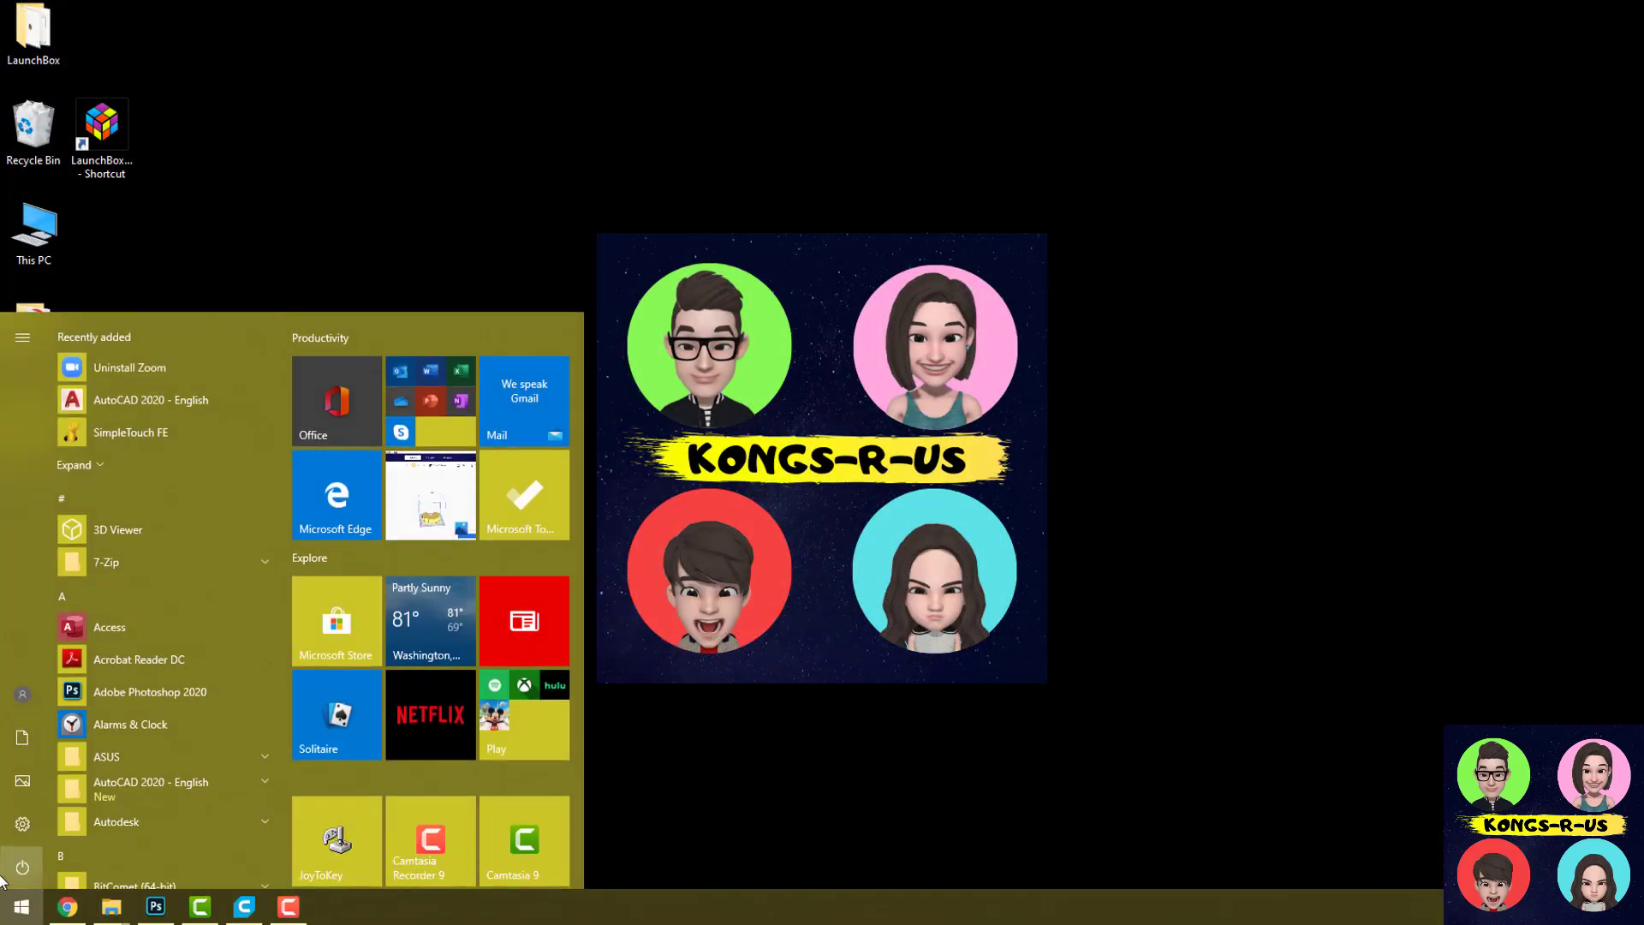
text(wii)
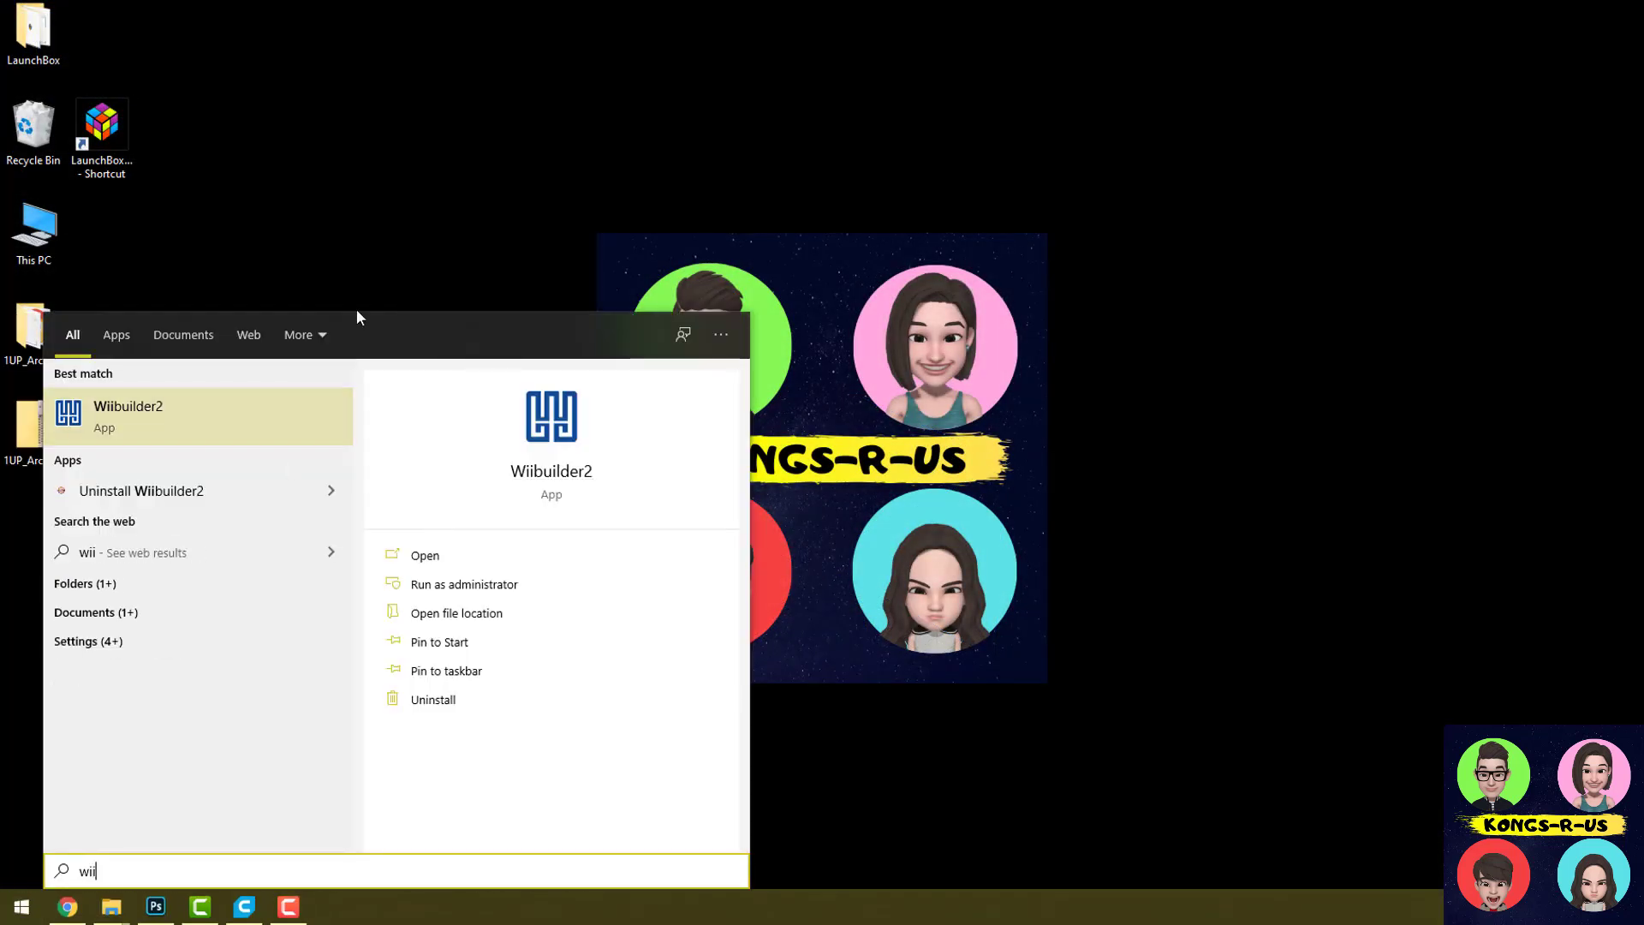
click(203, 437)
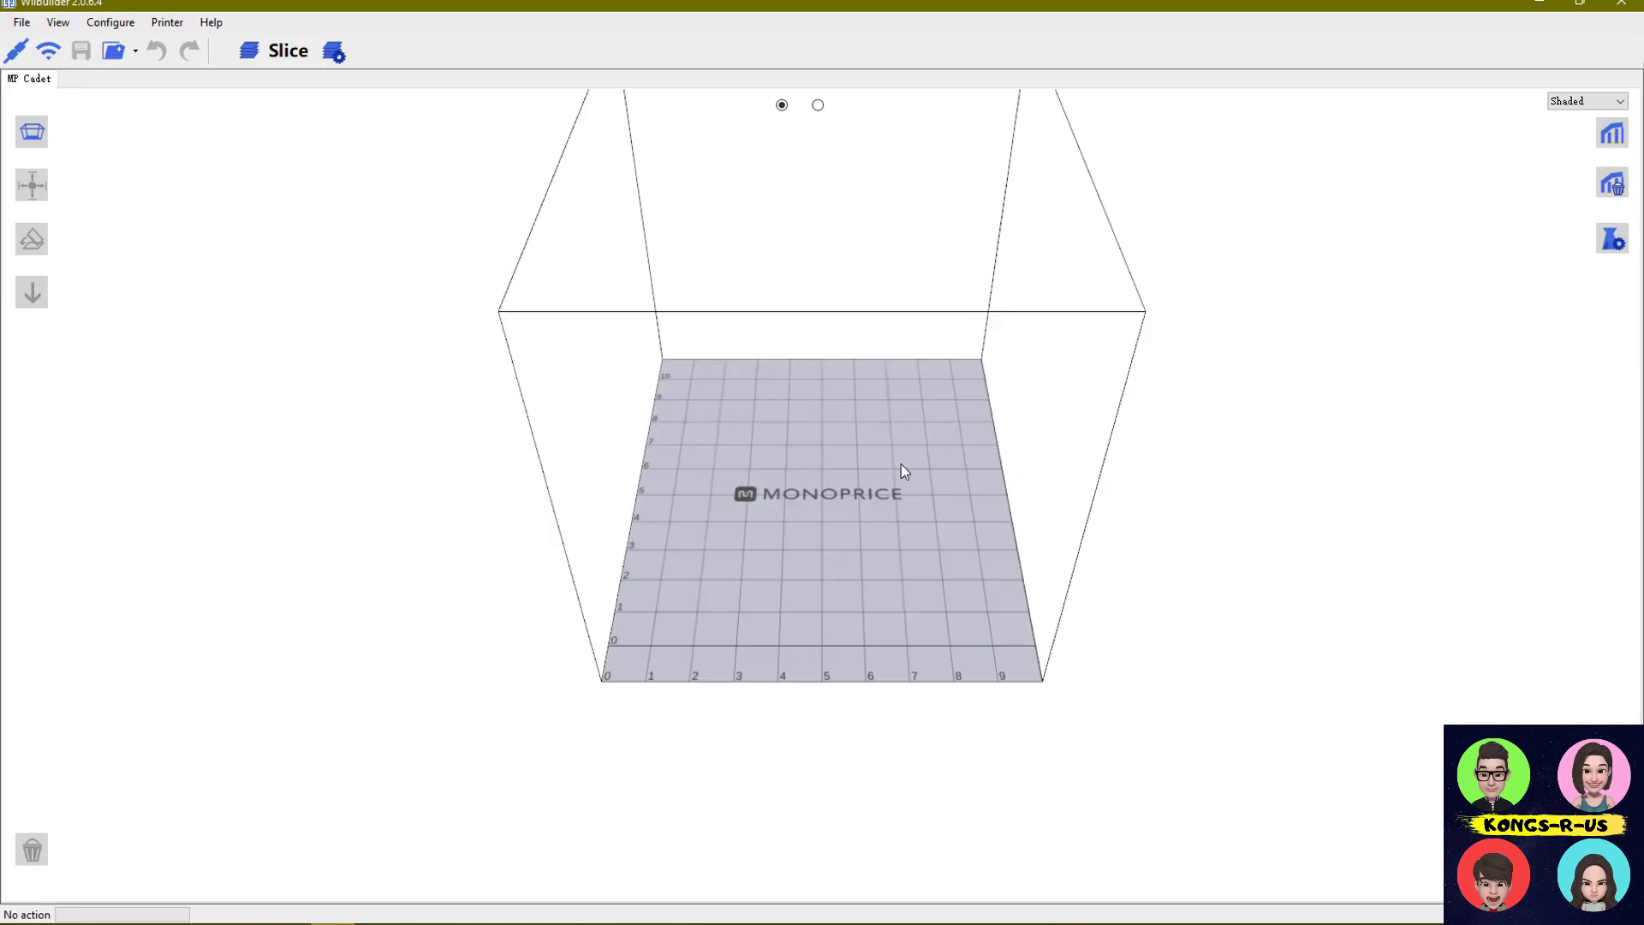
Review the printer type and print area in the printer settings for the MP Cadet, leaving them unchanged
drag(901, 465, 690, 382)
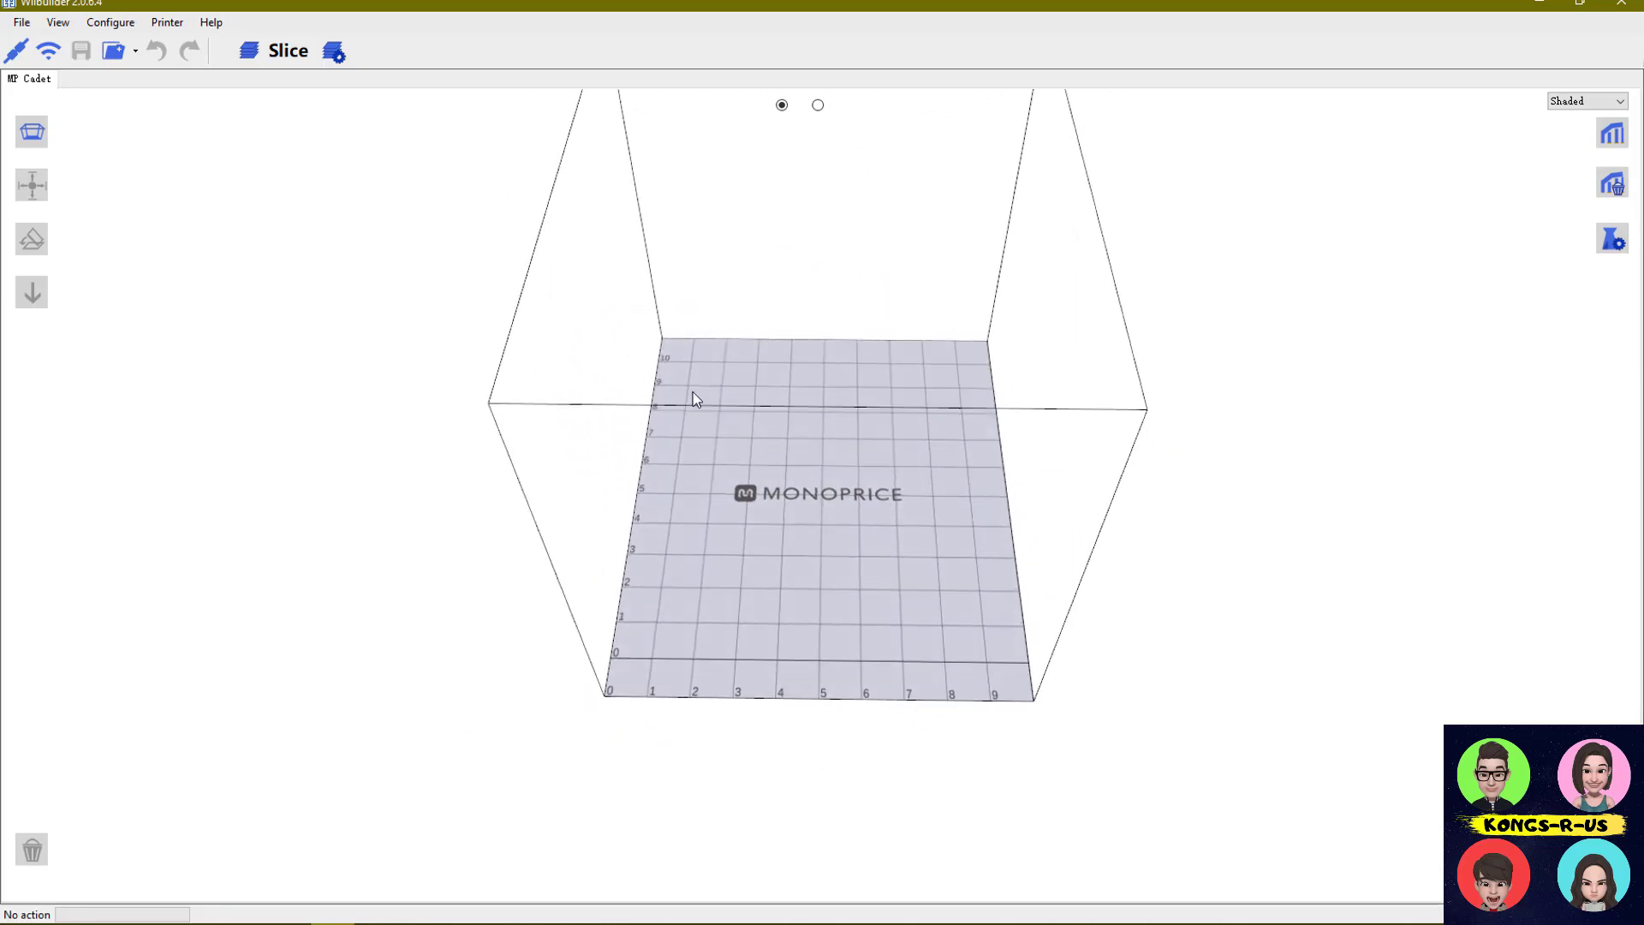
click(168, 26)
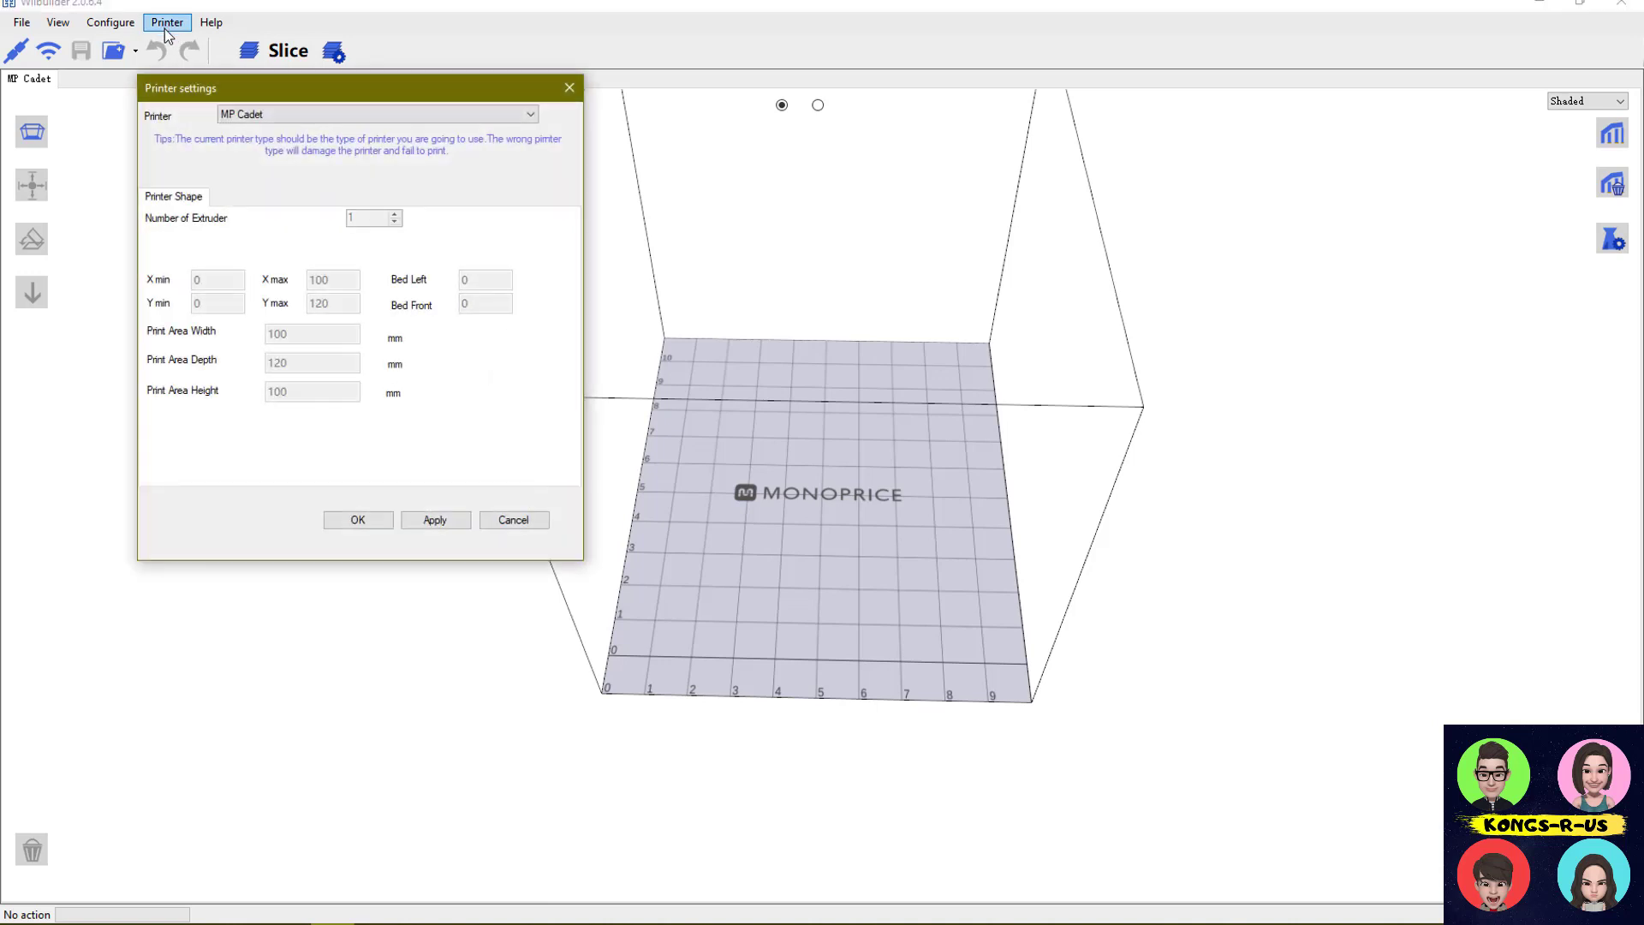
click(270, 115)
click(284, 142)
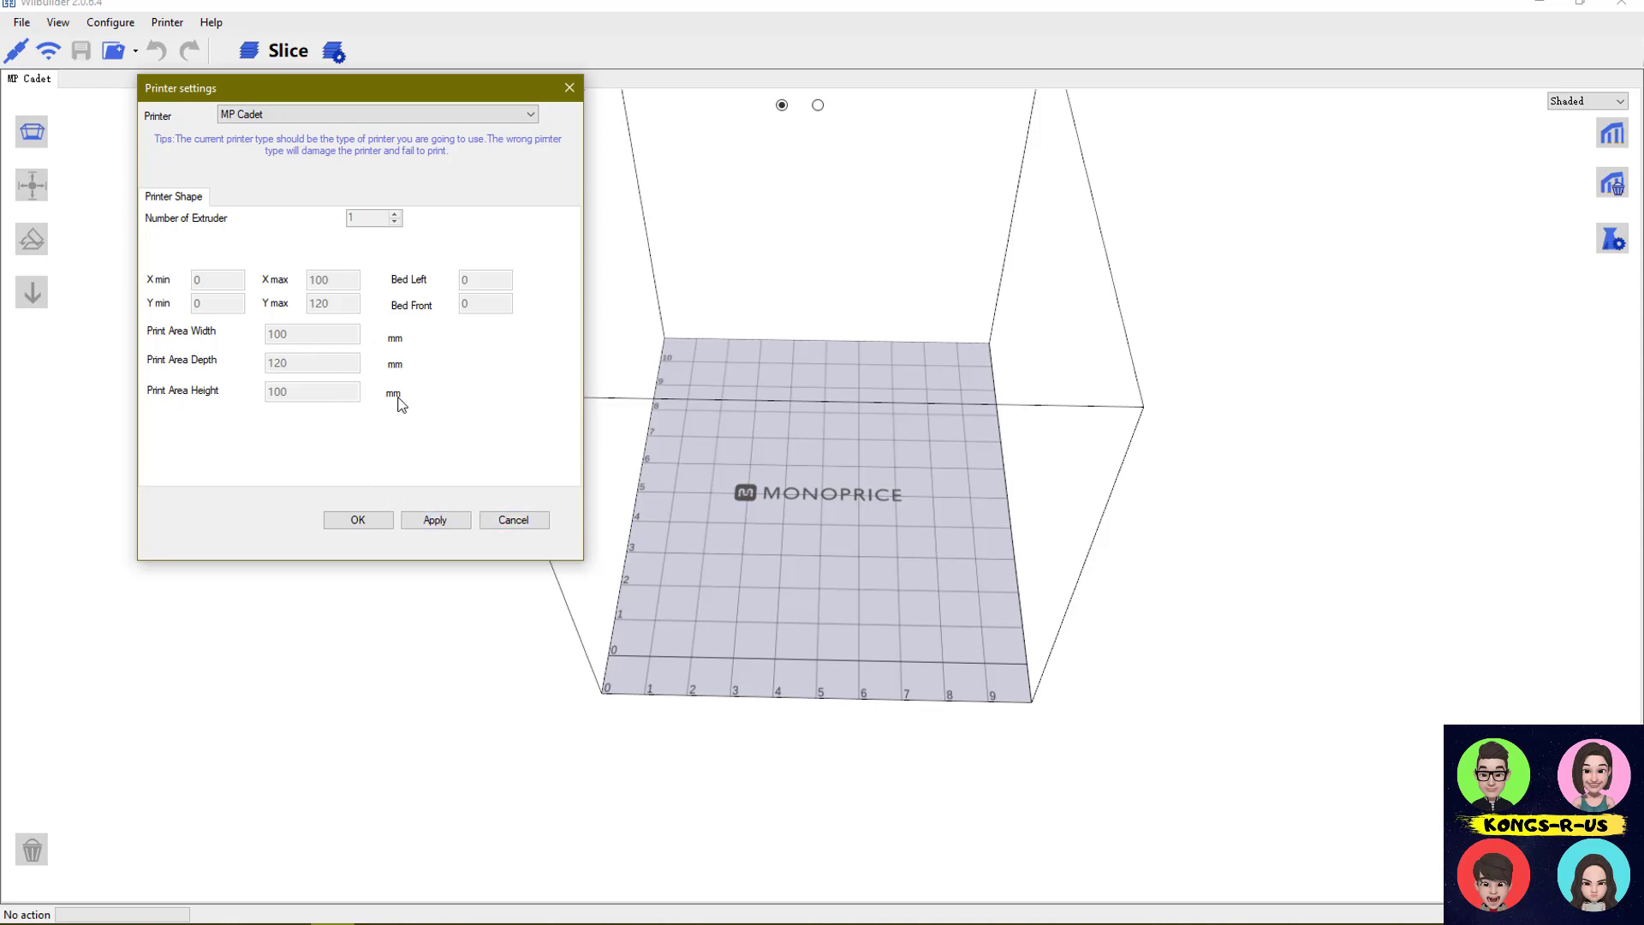
click(509, 520)
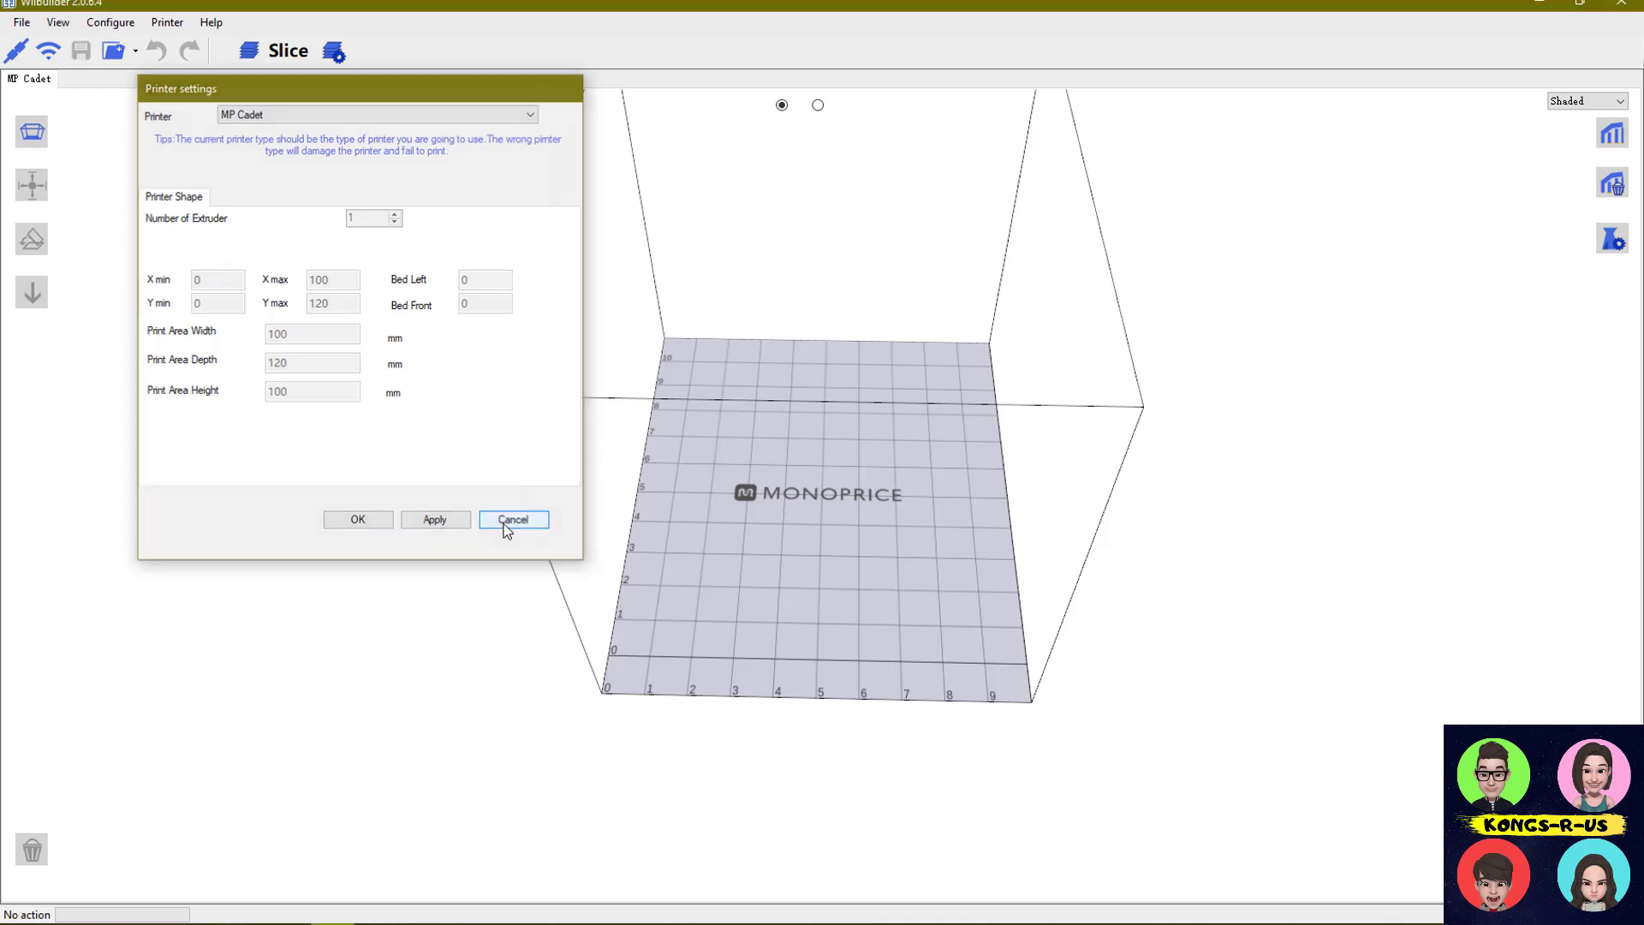
Import button_holder.stl and pushbutton.stl together from the 1UP_Arcade_button_mod files folder
drag(846, 543, 933, 579)
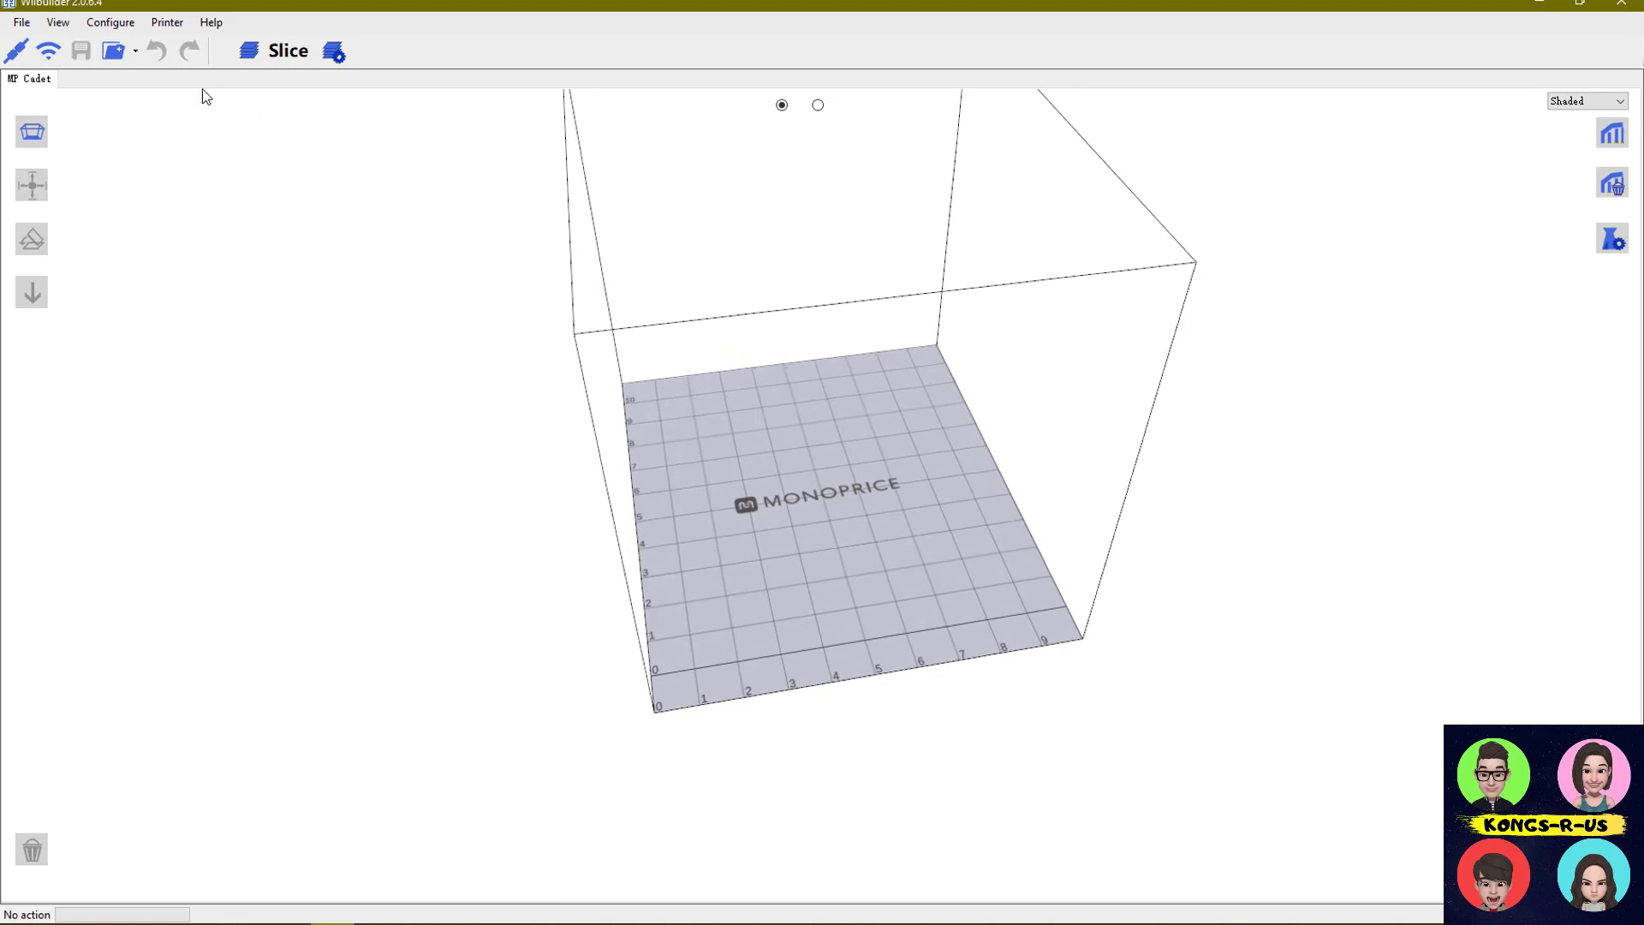
click(118, 58)
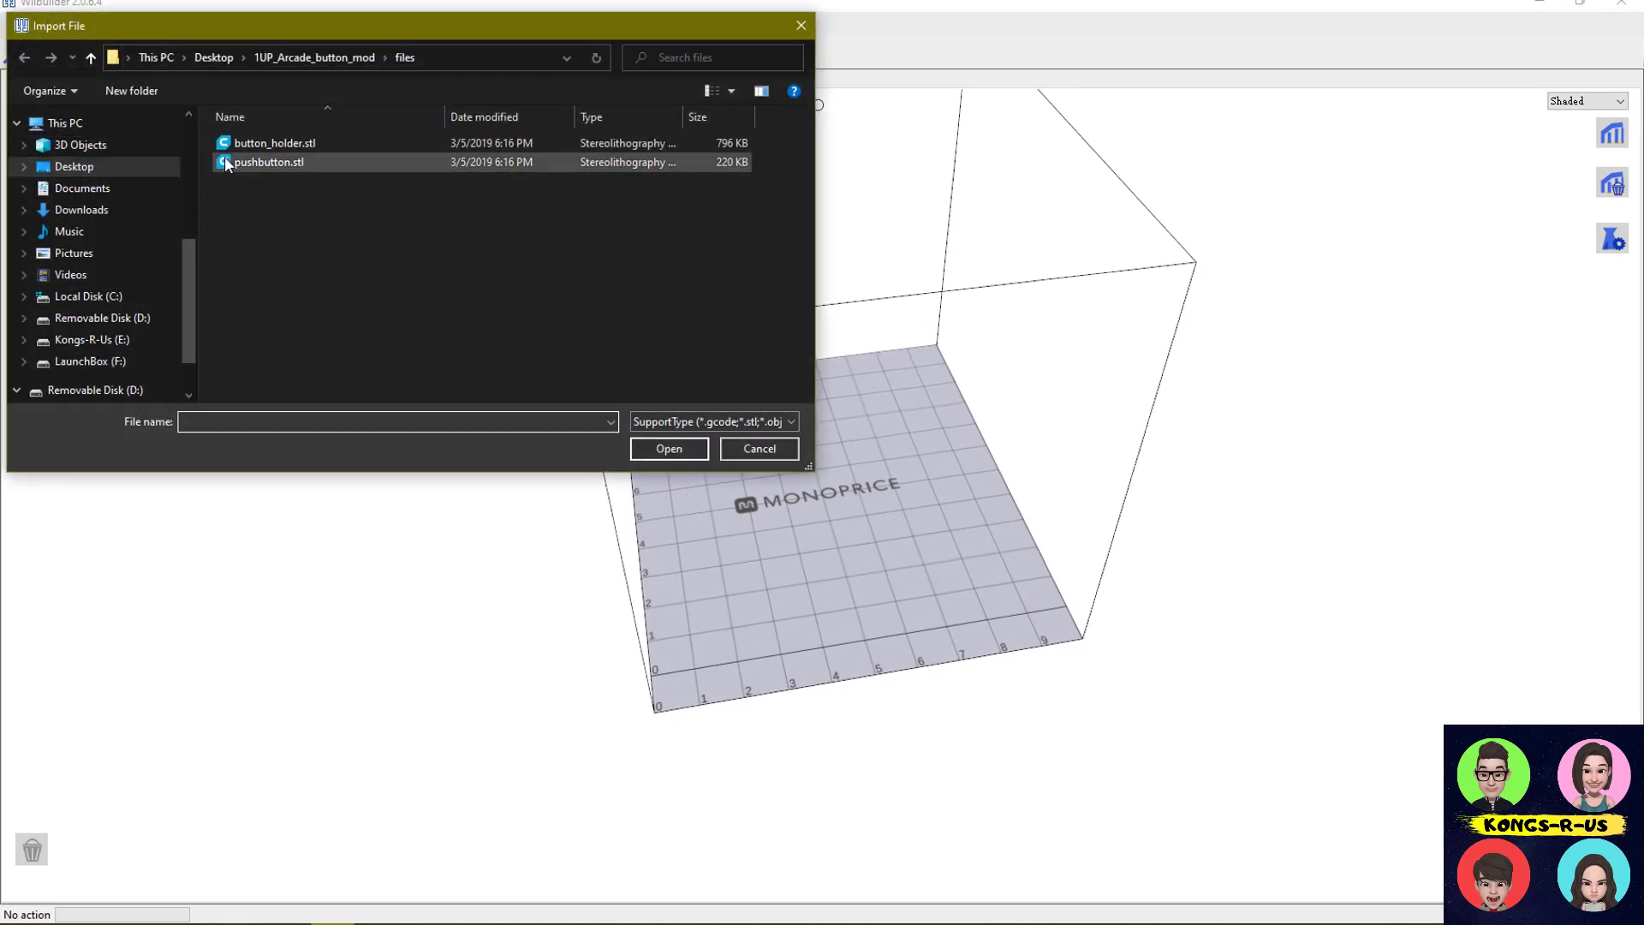
click(281, 54)
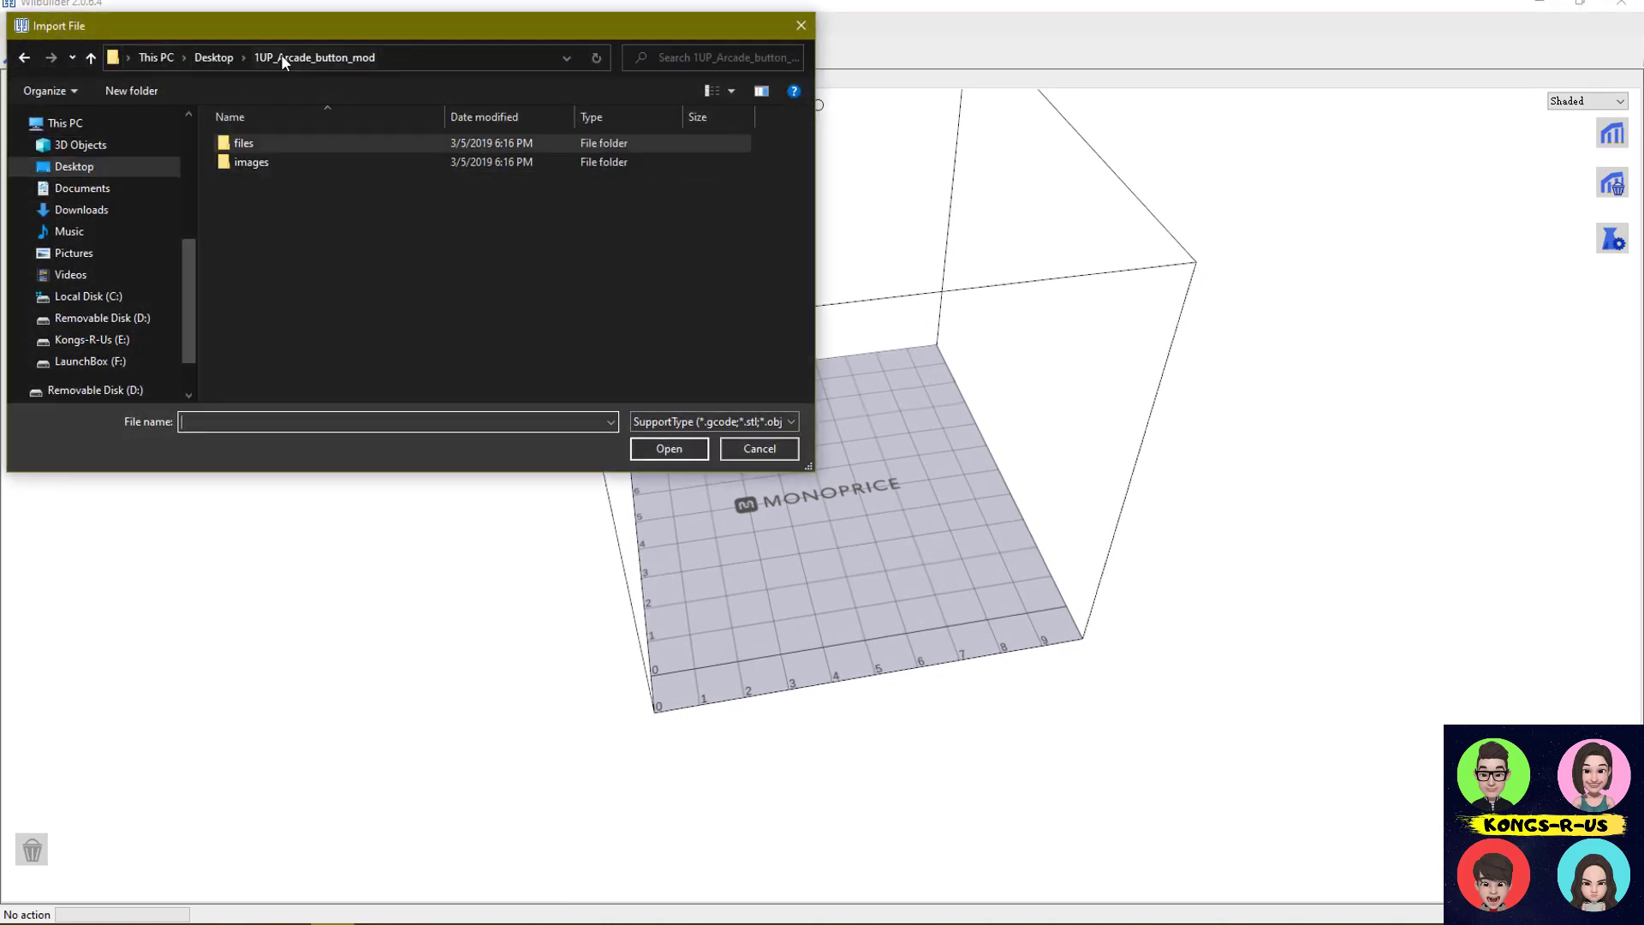
double_click(255, 145)
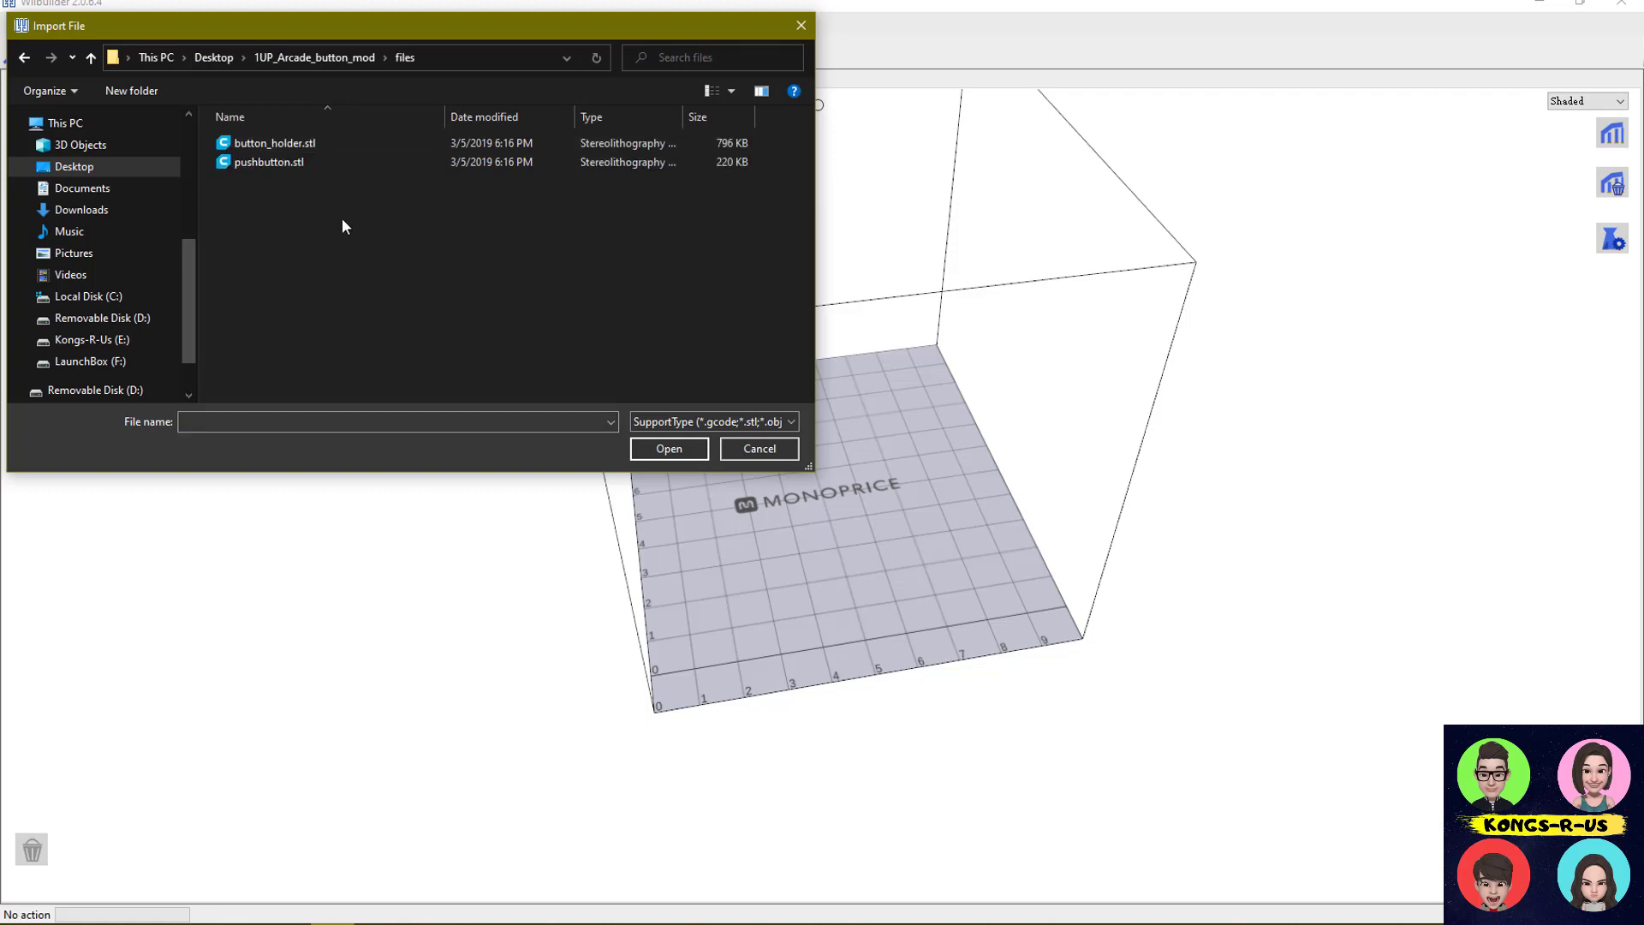
drag(337, 212, 315, 142)
click(669, 447)
Shift the button holder and the pushbutton around on the build plate
drag(935, 428, 886, 429)
click(782, 412)
drag(988, 517, 912, 448)
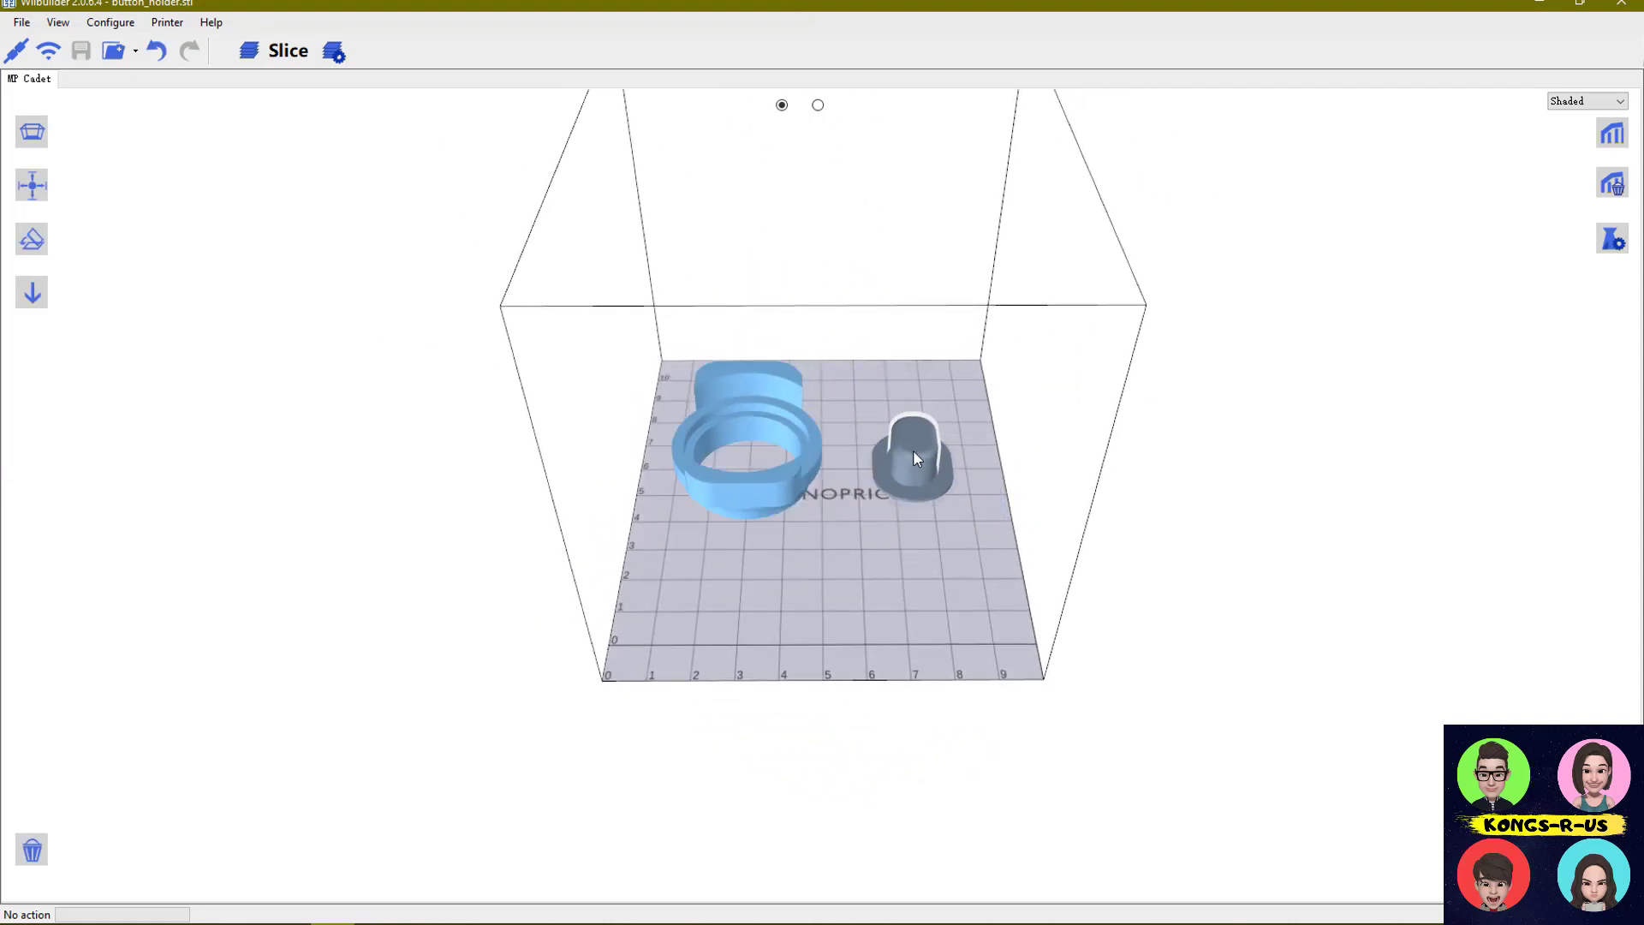
click(810, 434)
click(913, 454)
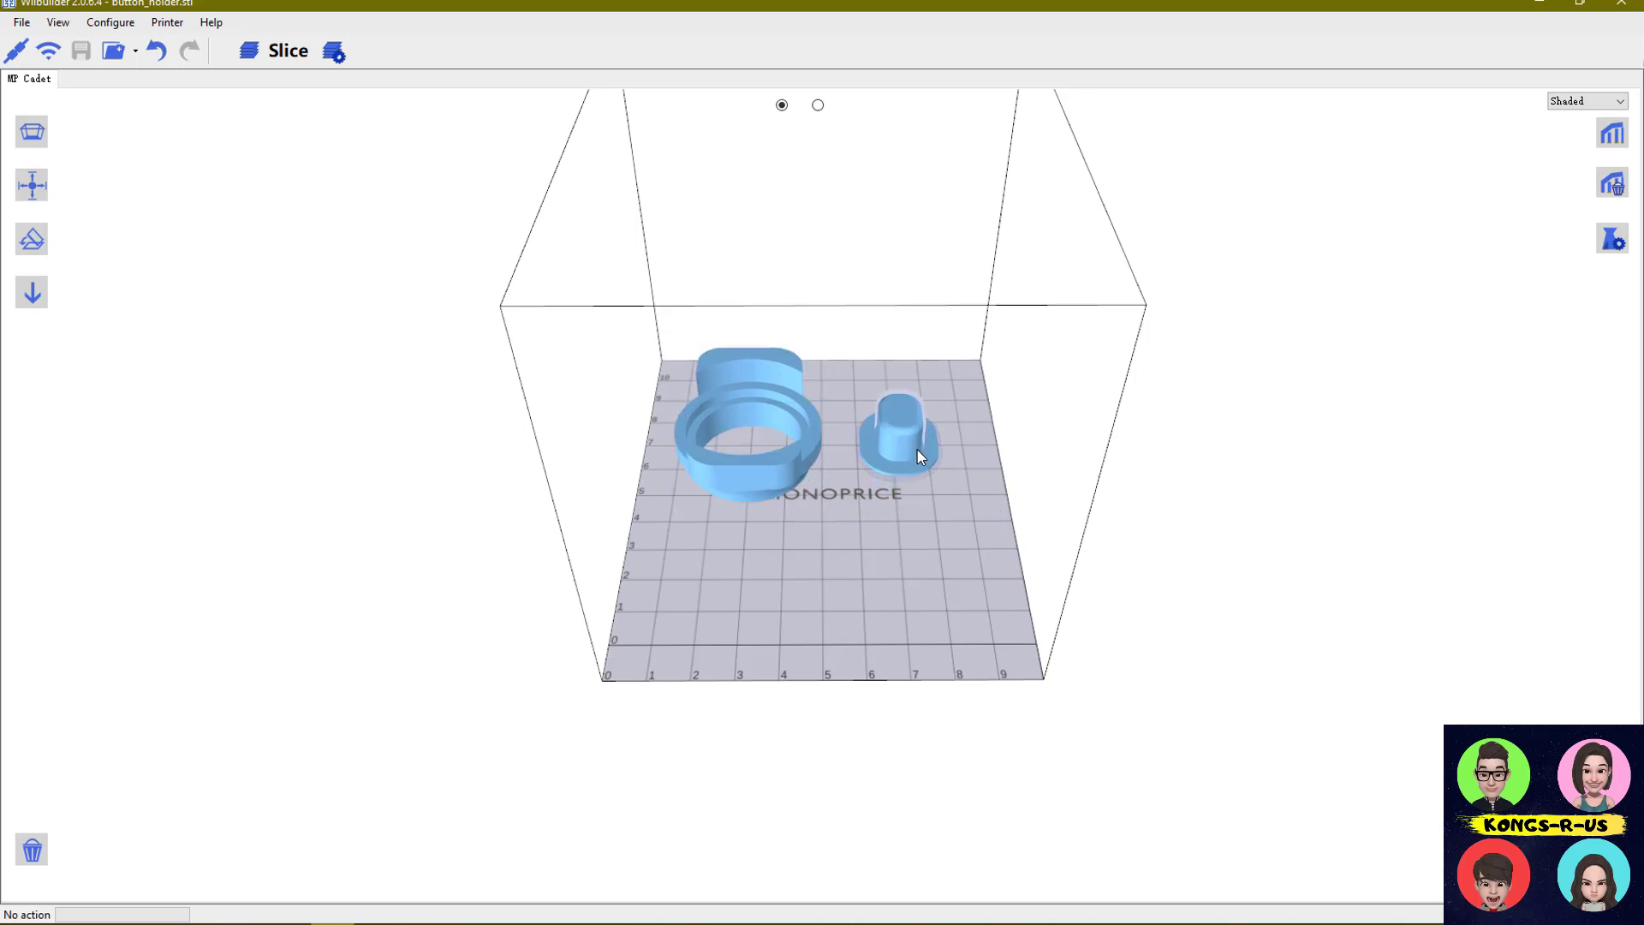
drag(814, 456, 869, 455)
Make one copy of the pushbutton, with all parts arranged after copying
click(933, 462)
click(933, 462)
mouse_move(921, 507)
mouse_down()
mouse_move(705, 426)
mouse_move(844, 578)
mouse_move(921, 485)
mouse_up()
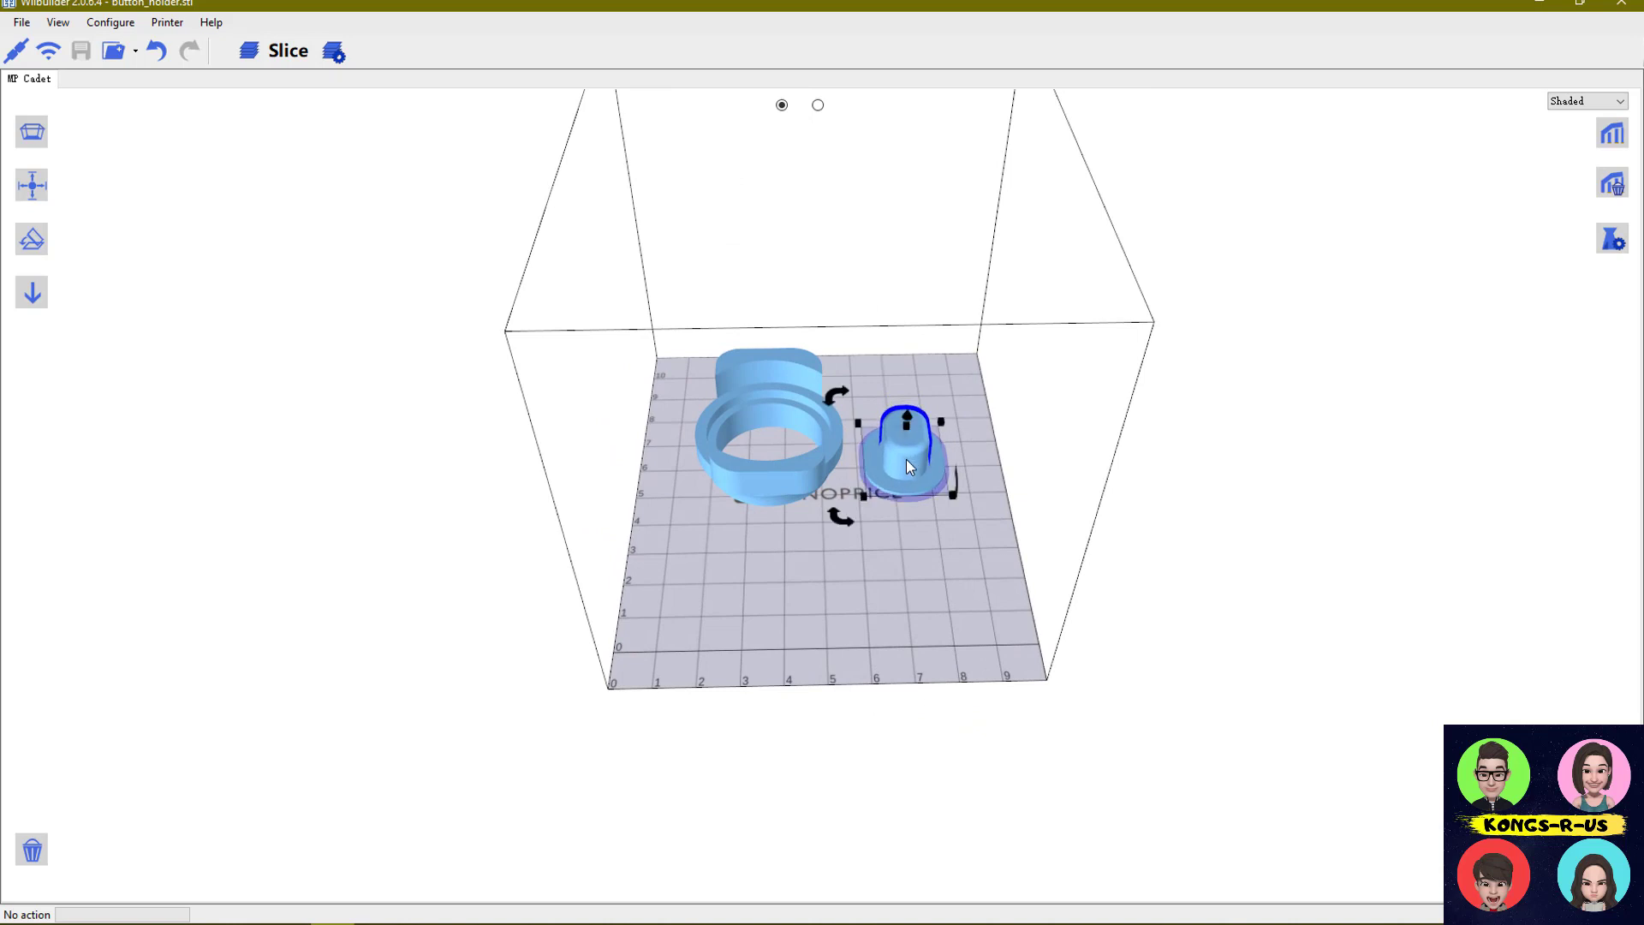
key(ctrl+c)
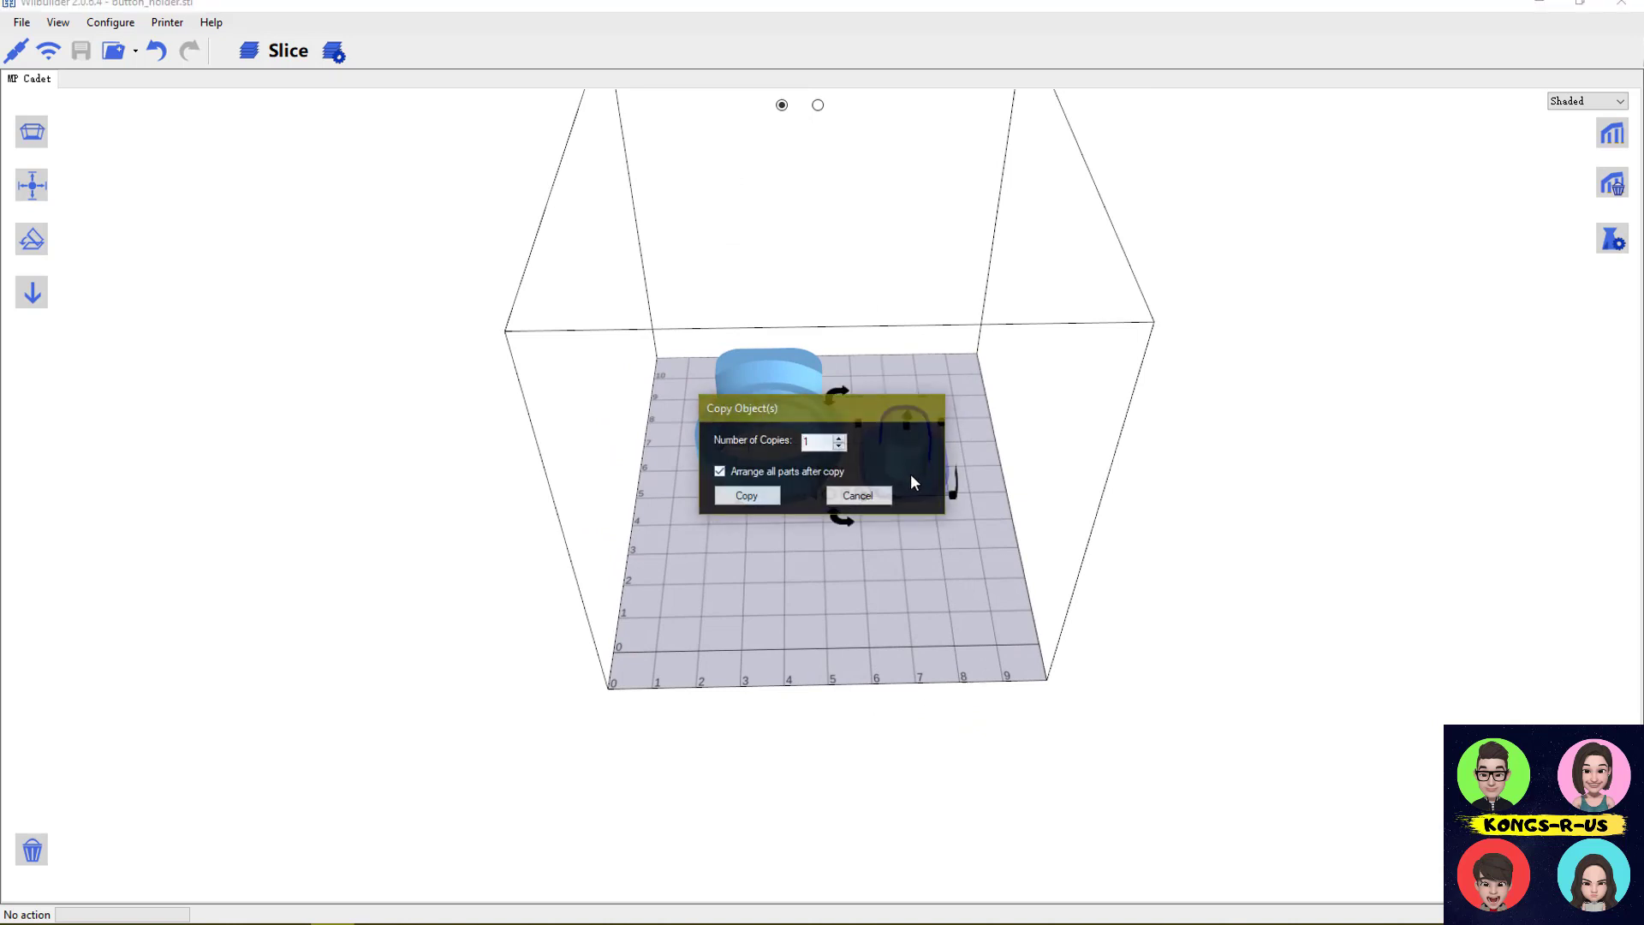
click(746, 496)
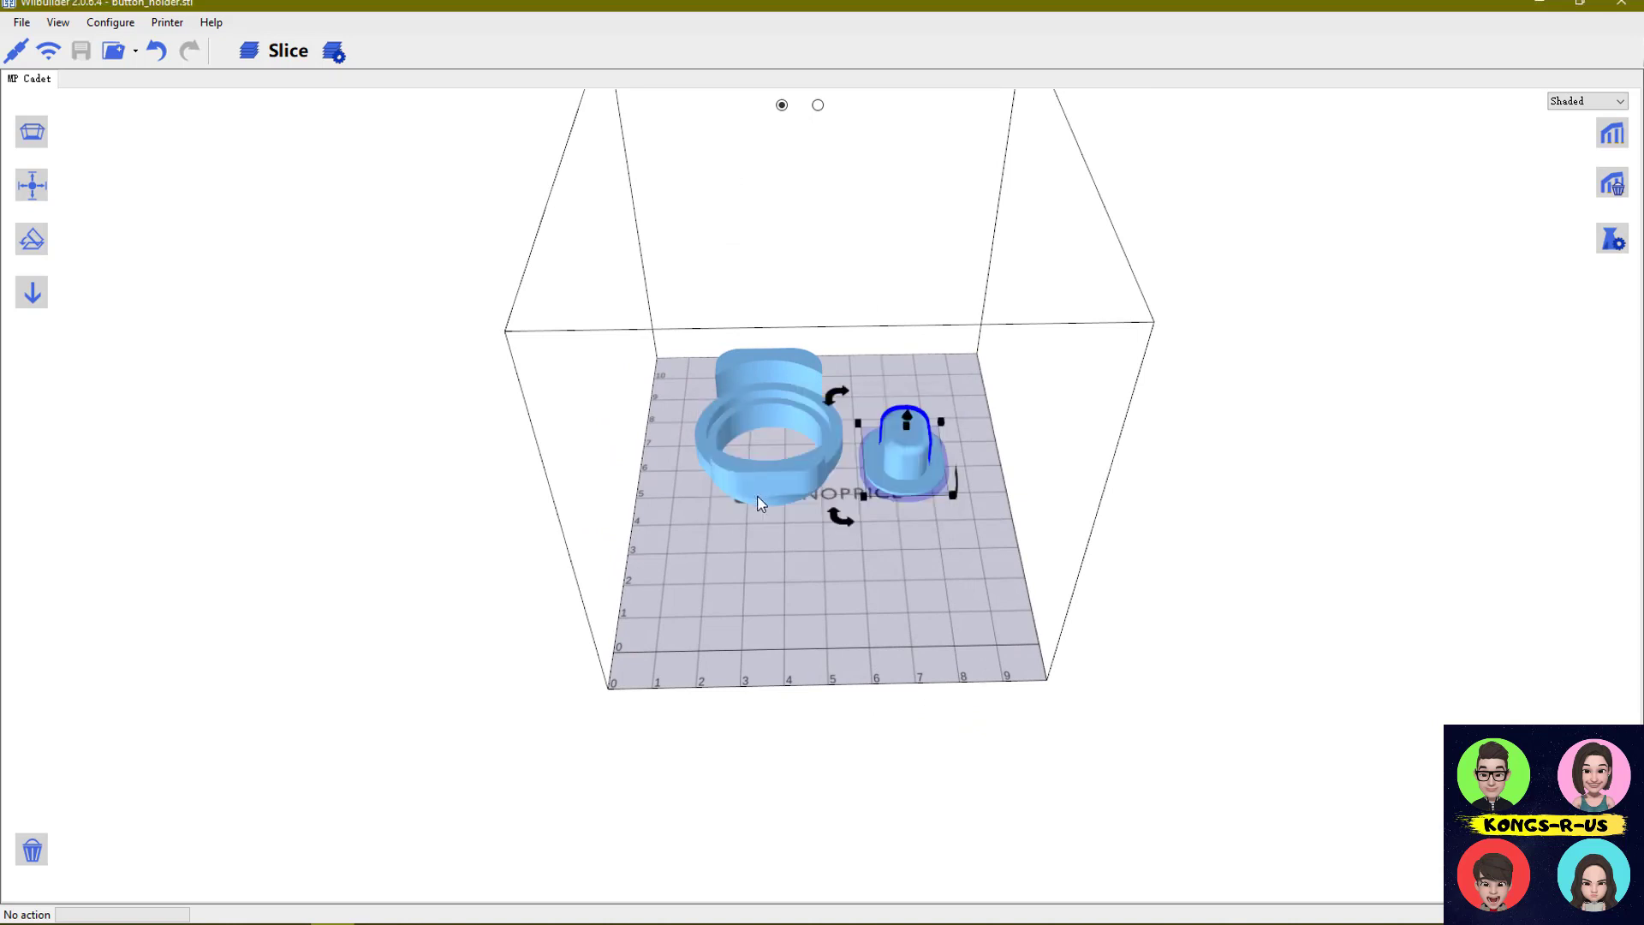
Make one copy of the button holder, with all parts arranged after copying
click(834, 459)
key(ctrl+c)
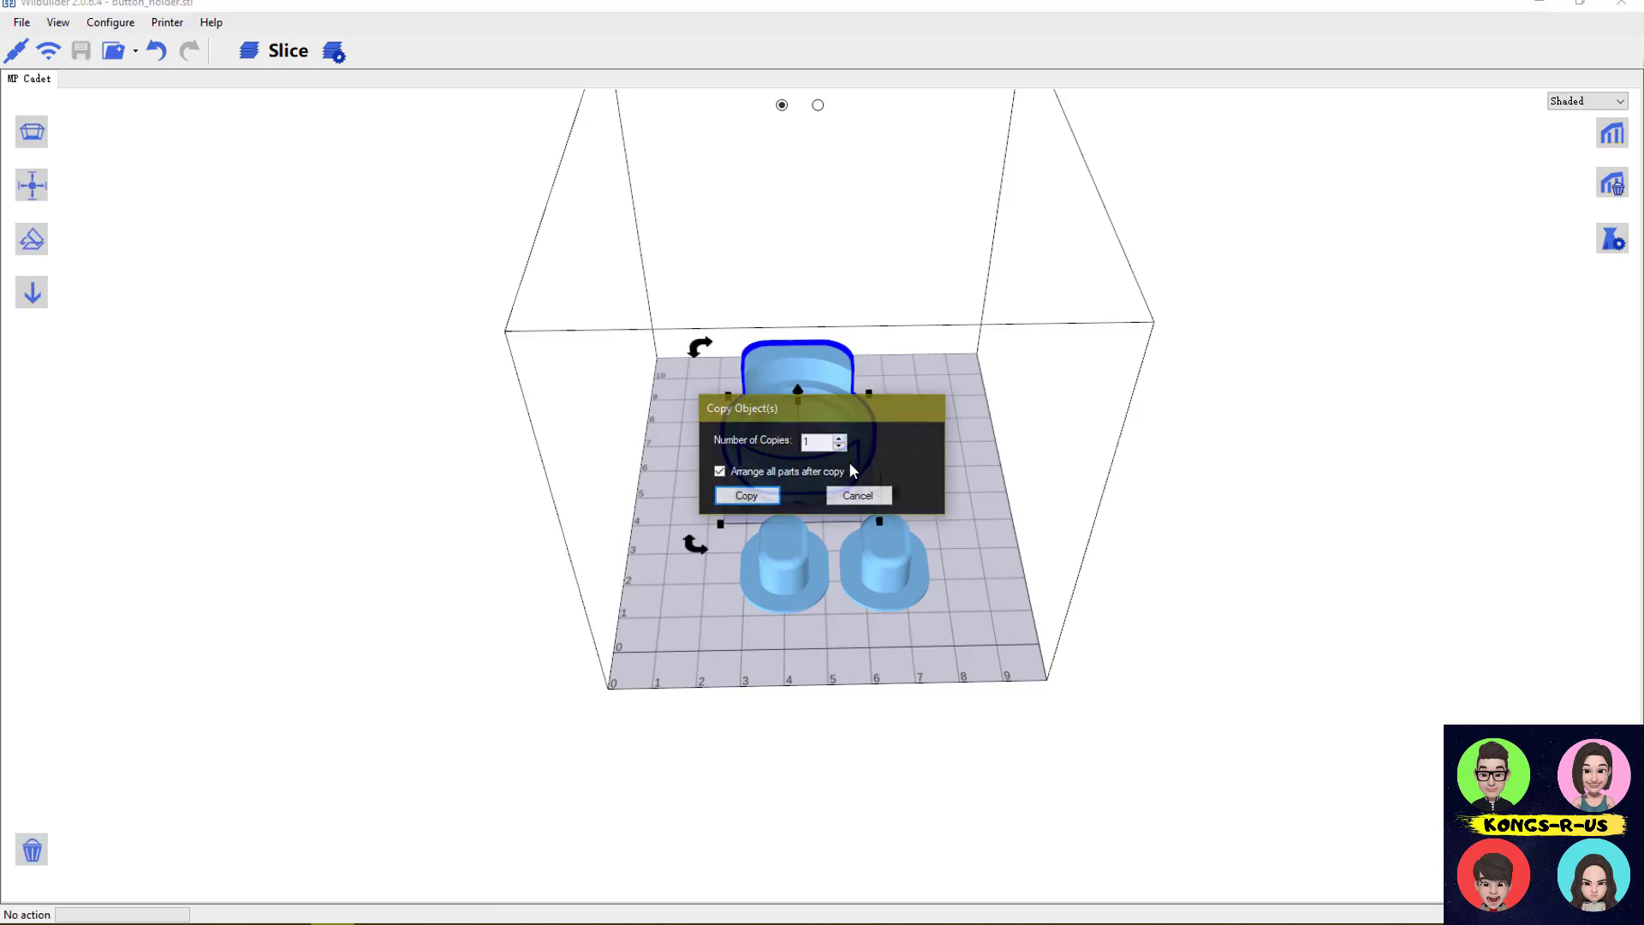
click(750, 496)
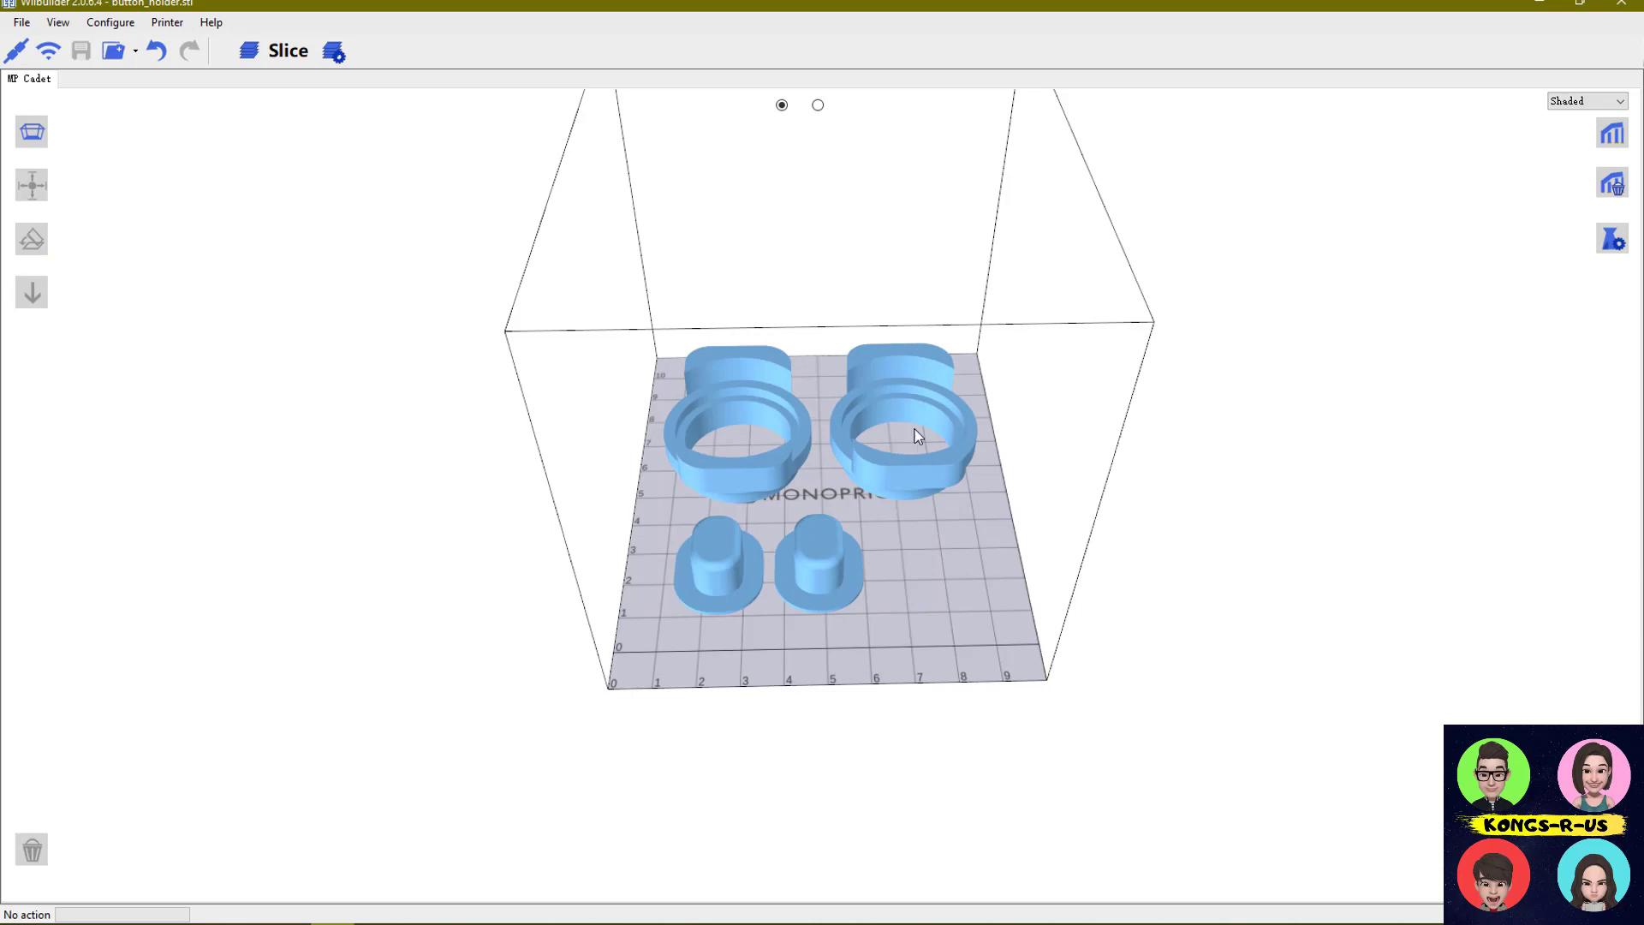
Slice the two button holders and two pushbuttons and inspect the toolpath preview from several angles
drag(1019, 572, 904, 406)
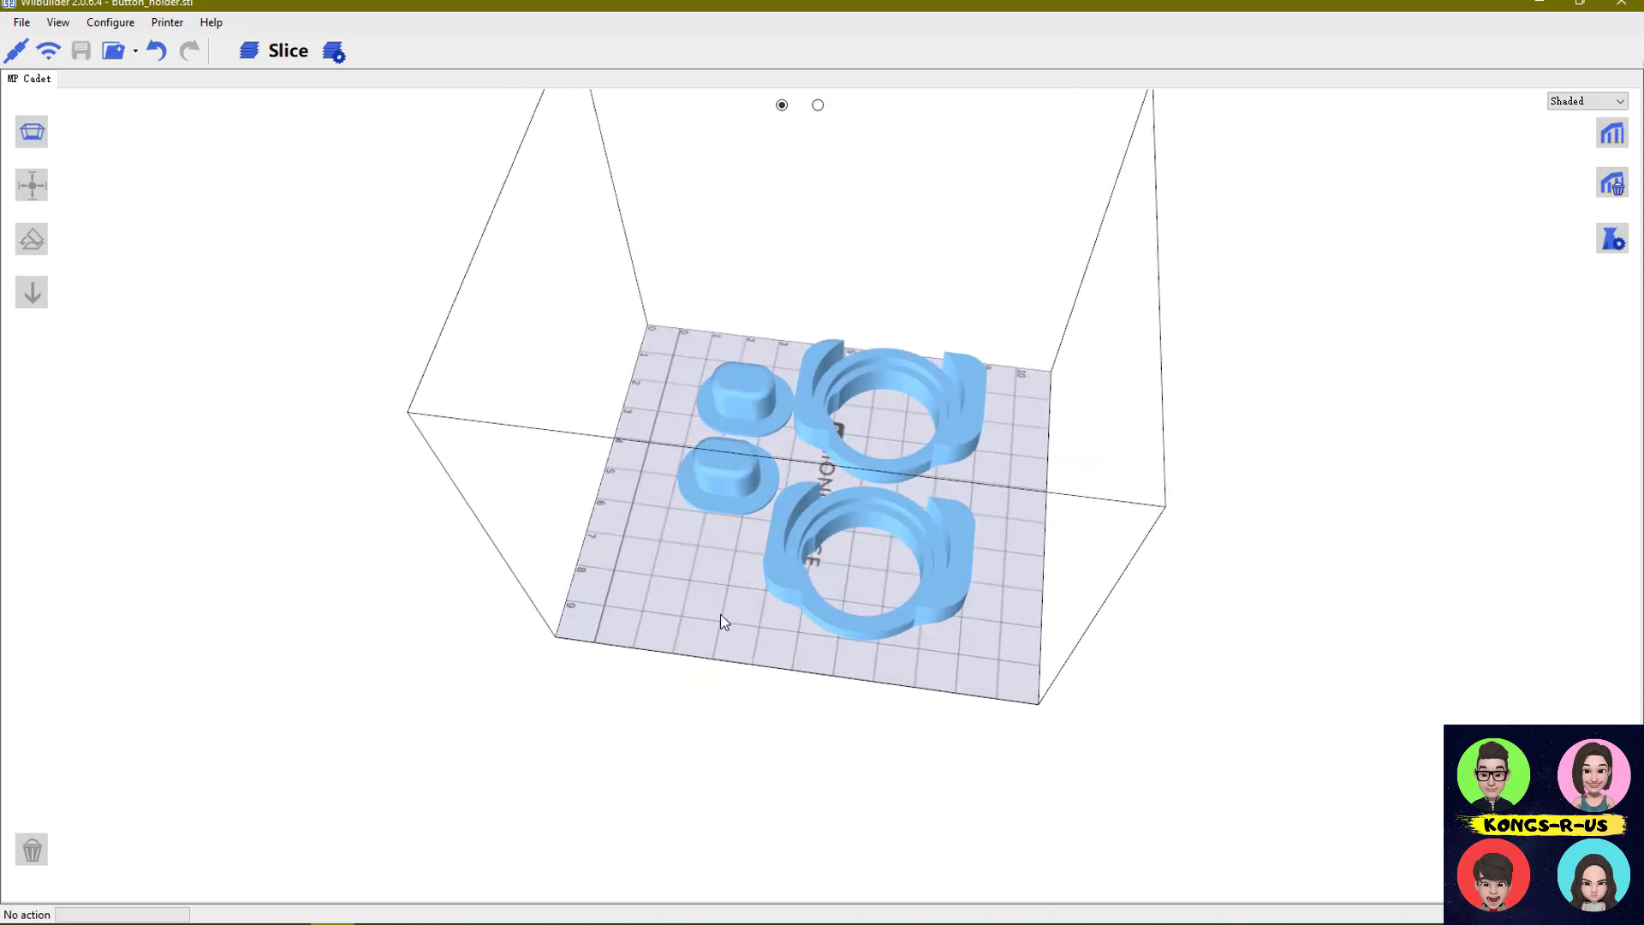
drag(718, 625, 950, 616)
click(286, 51)
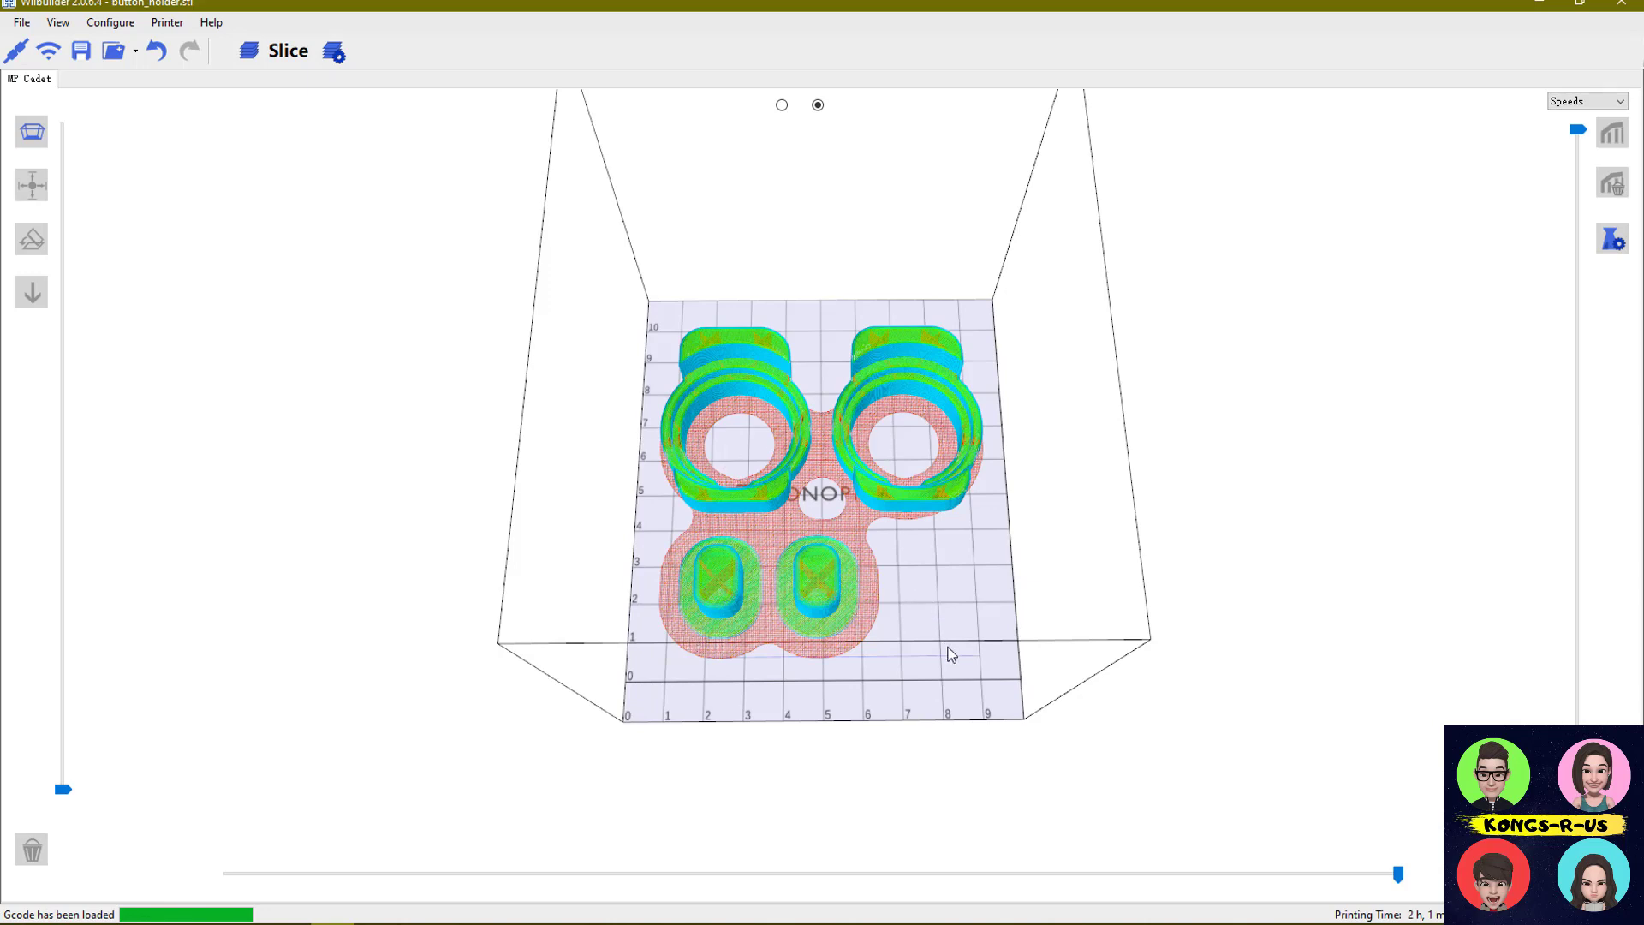
drag(932, 647, 890, 526)
drag(748, 577, 397, 840)
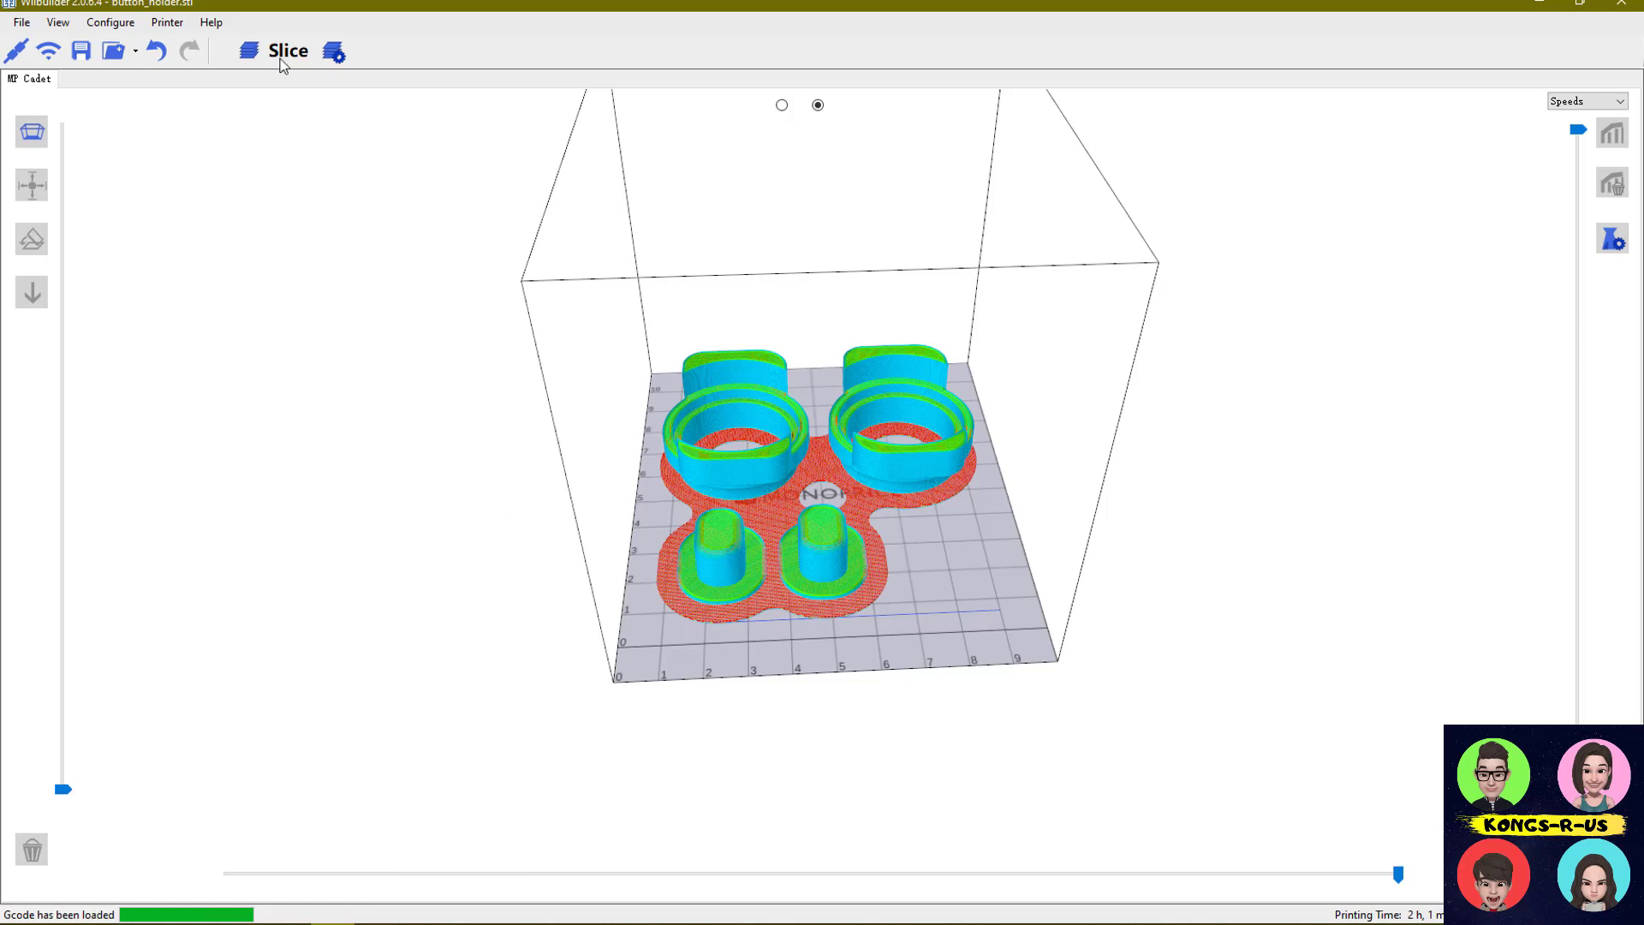
Save the sliced print as button_holder.gcode on Removable Disk (D:) and dismiss the save confirmation
click(82, 53)
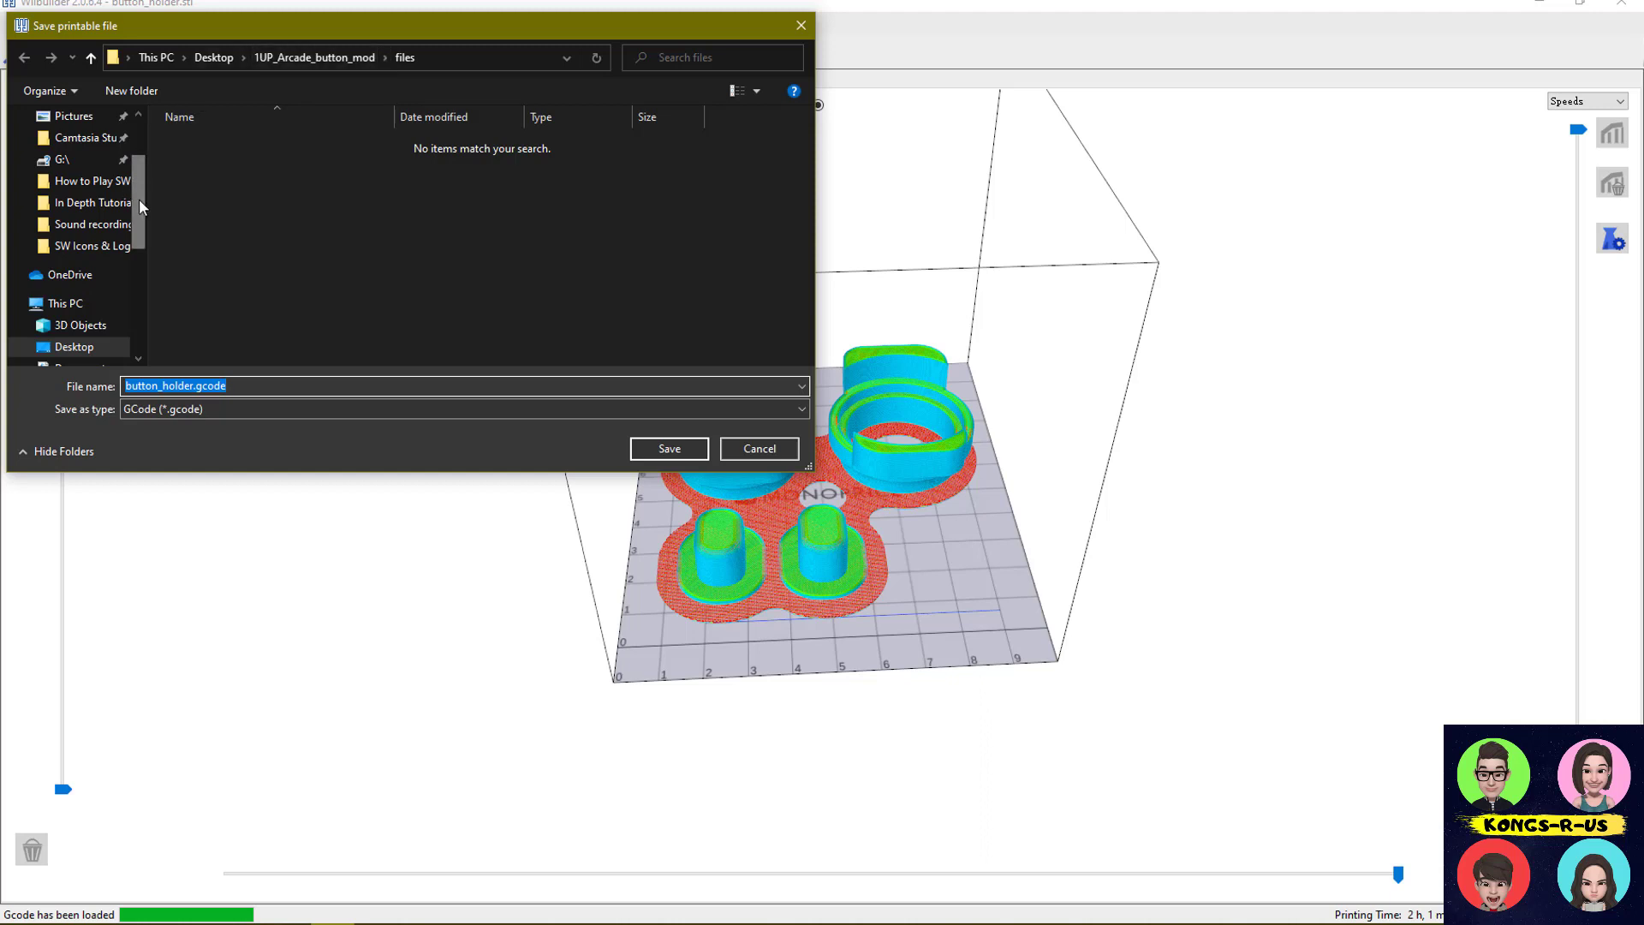
drag(138, 206, 135, 287)
click(103, 268)
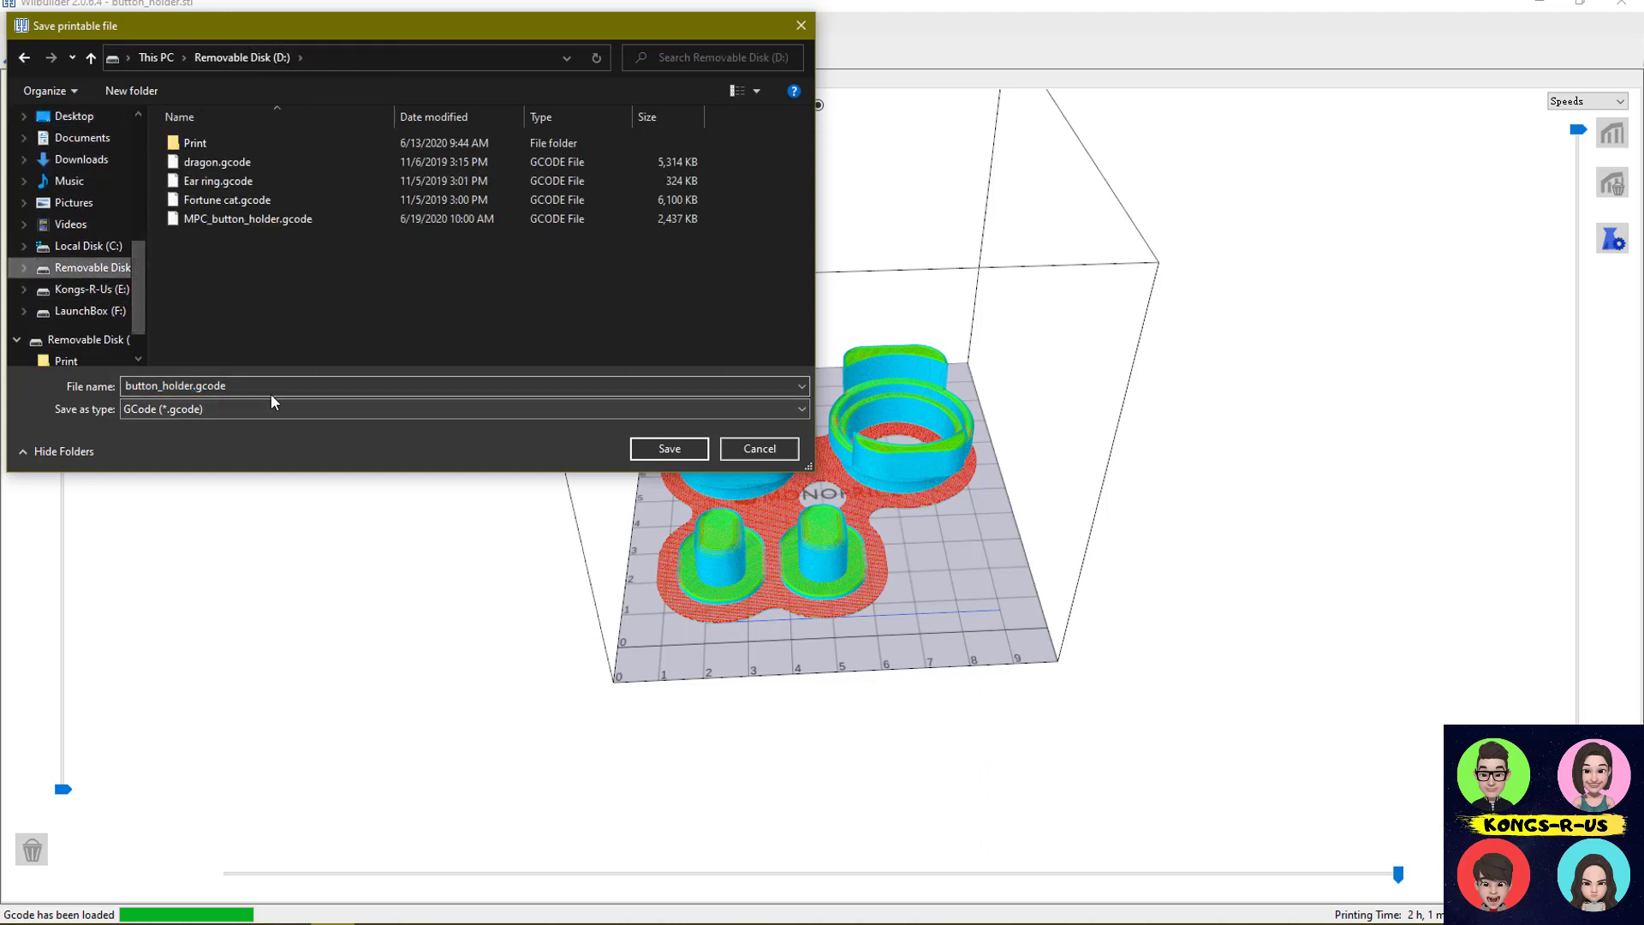
click(670, 448)
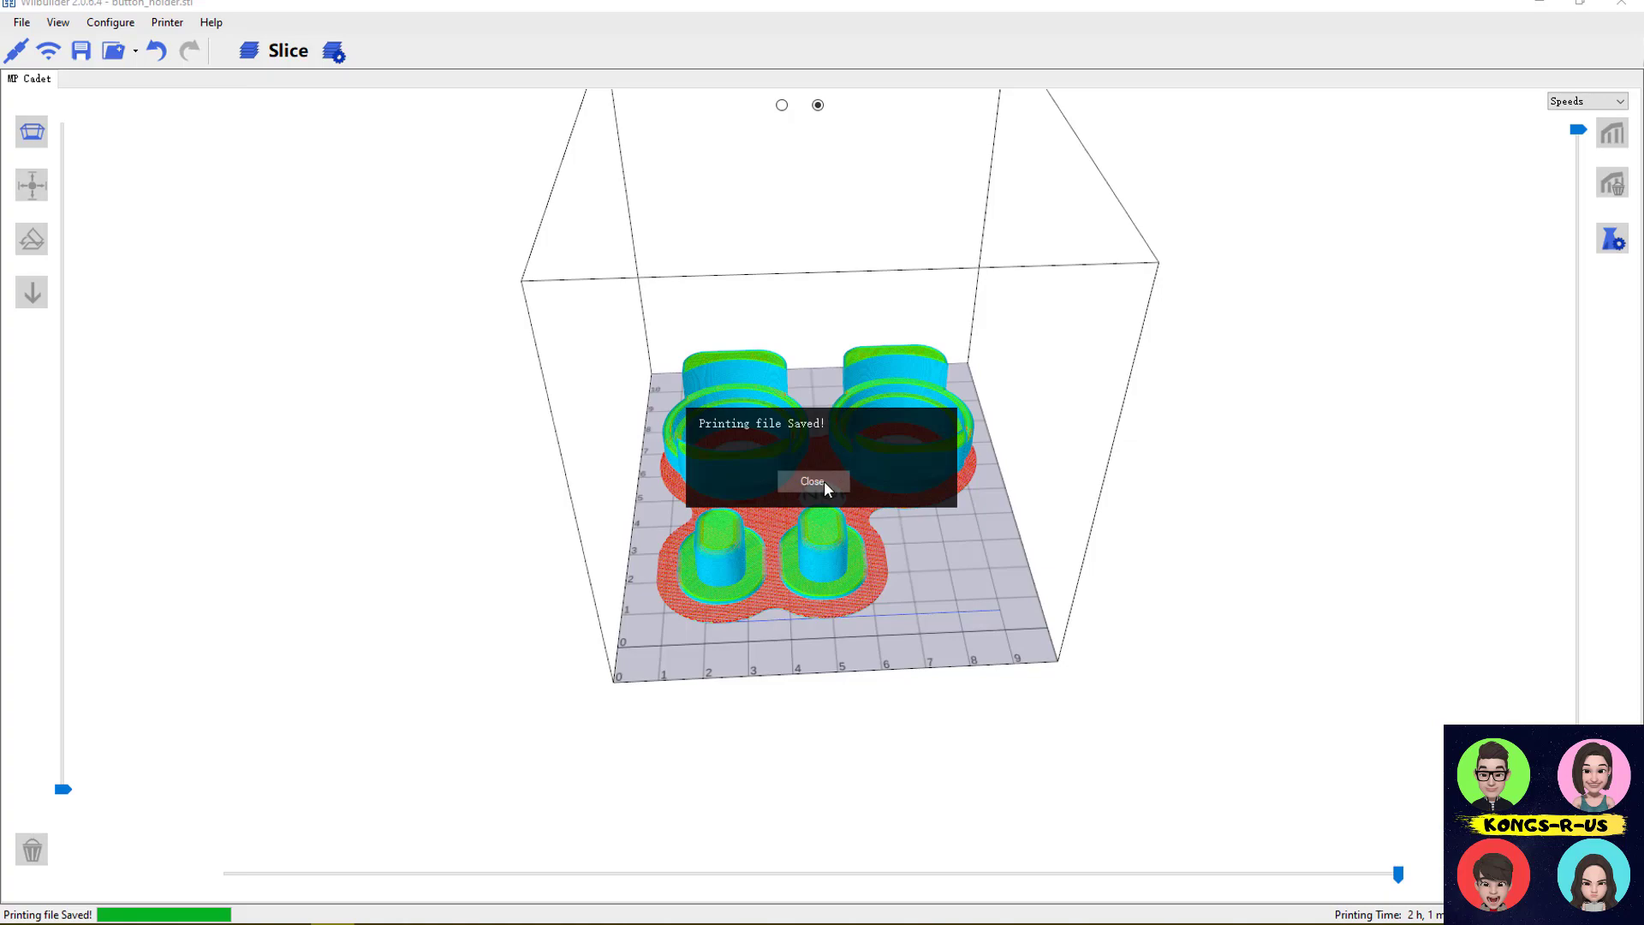
click(824, 482)
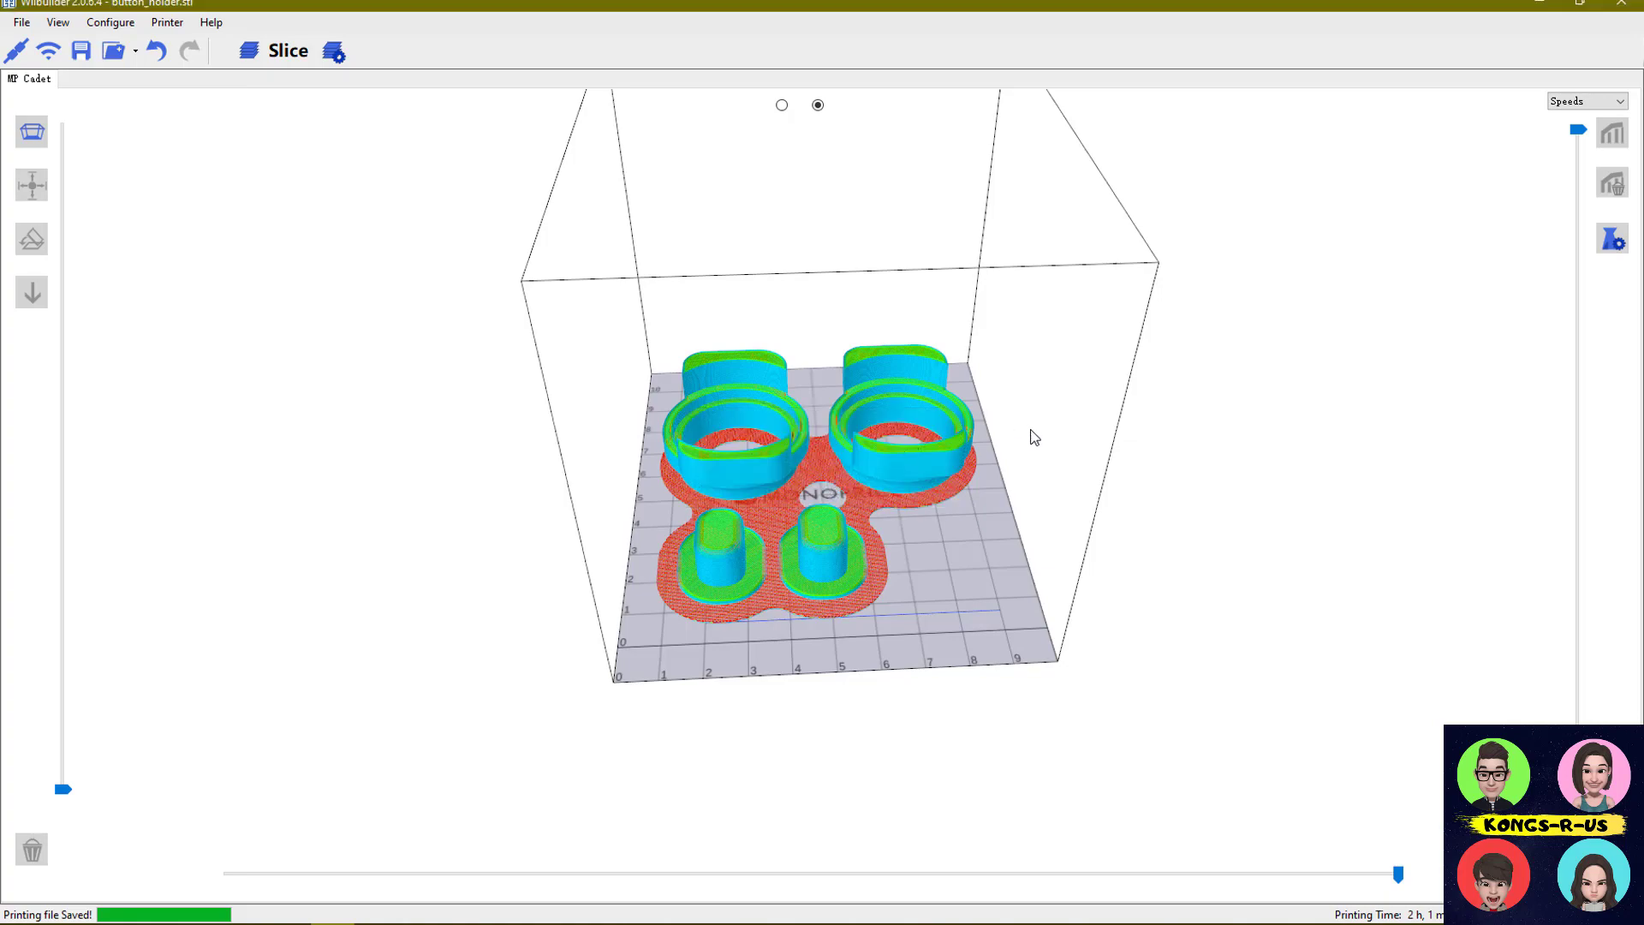